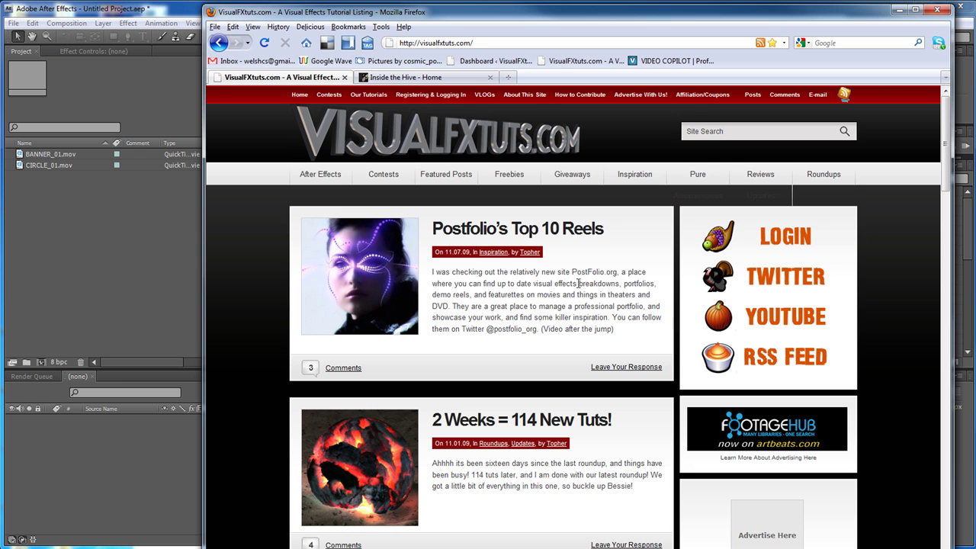
# Switch to After Effects and preview the BANNER_01.mov and CIRCLE_01.mov footage, scrubbing through the circle clip
pyautogui.scroll(-2, 467, 387)
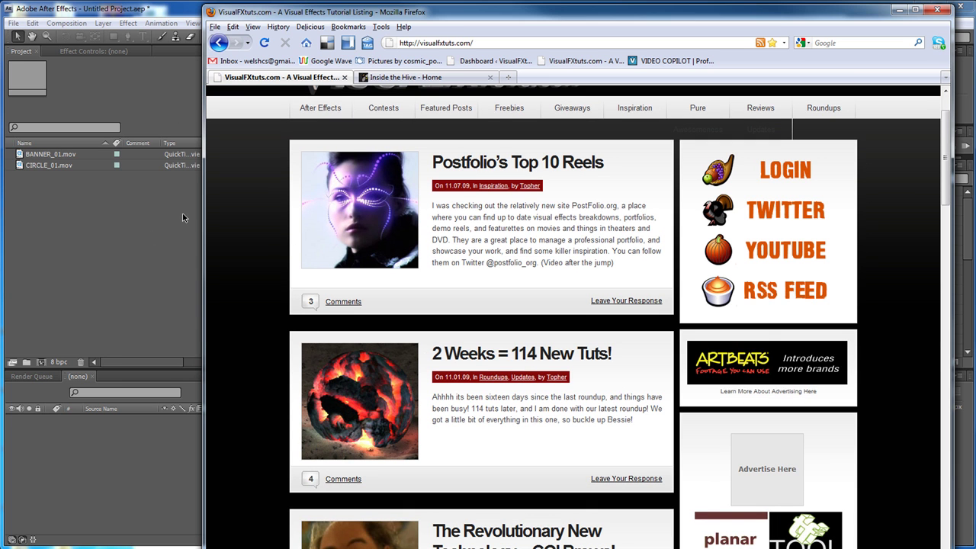
pyautogui.click(131, 214)
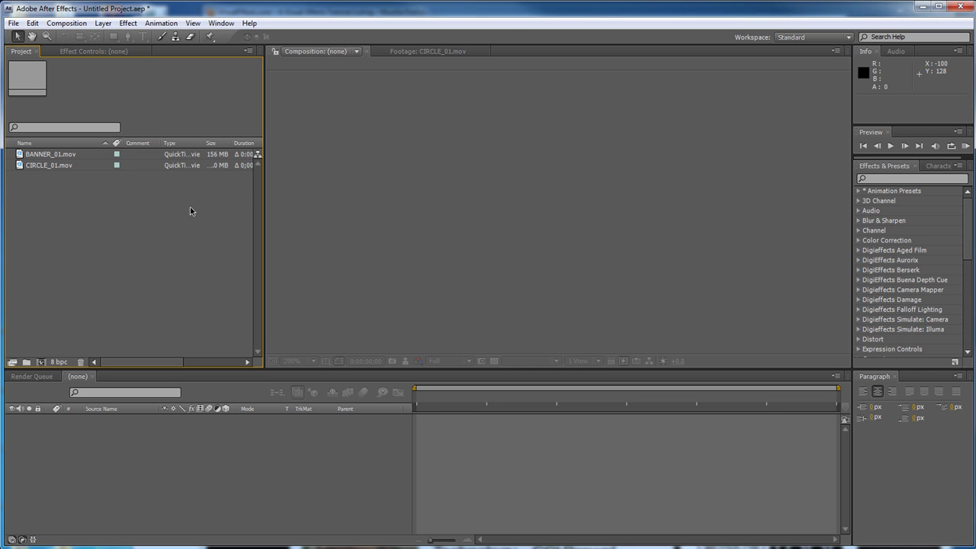
pyautogui.doubleClick(44, 156)
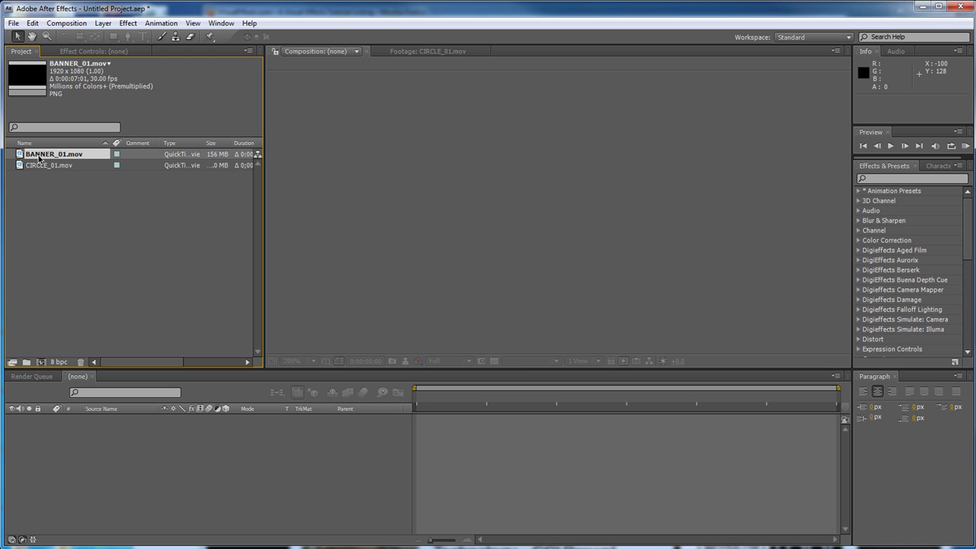
pyautogui.moveTo(279, 337); pyautogui.dragTo(515, 333)
pyautogui.doubleClick(39, 165)
pyautogui.click(413, 335)
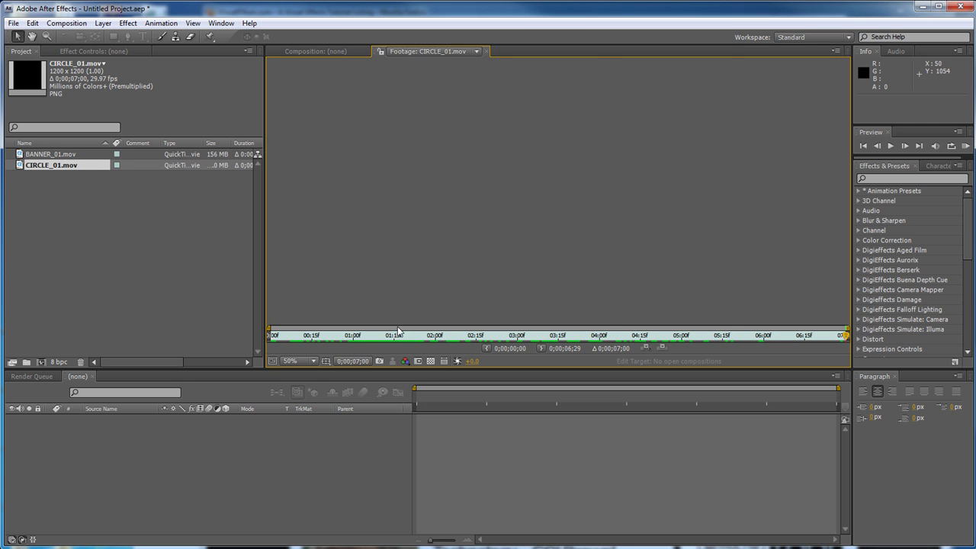
pyautogui.moveTo(433, 345); pyautogui.dragTo(514, 346)
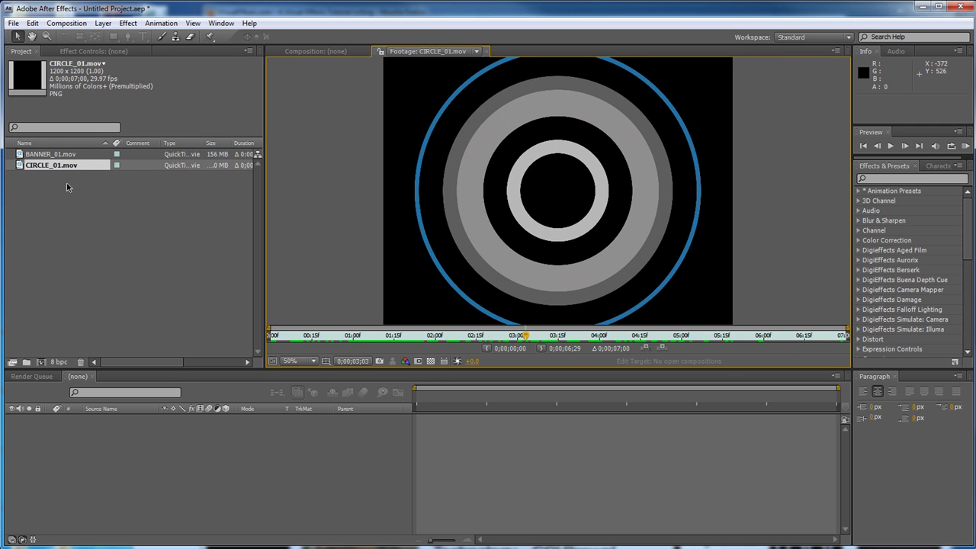
pyautogui.click(37, 200)
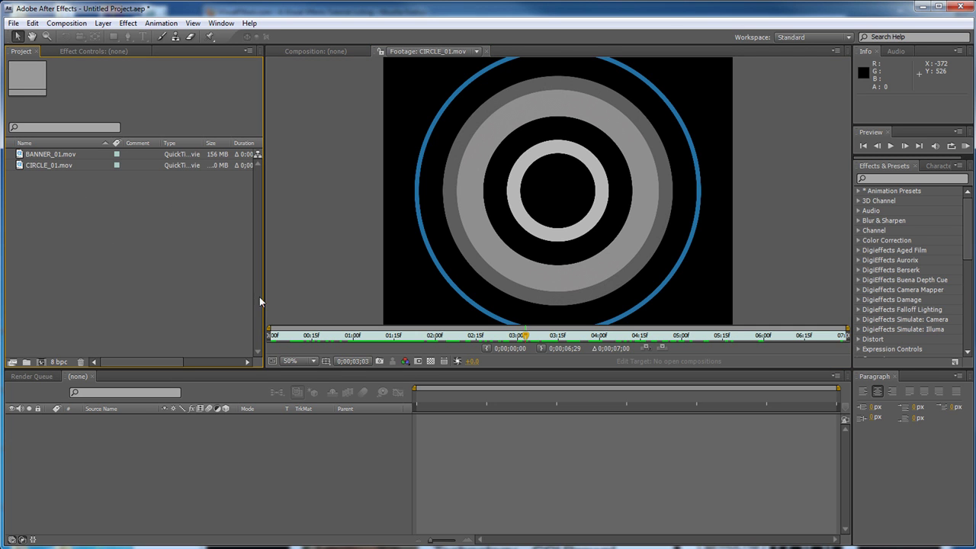
# Create a composition from CIRCLE_01.mov and set the current time to 0;00;00;29
pyautogui.moveTo(47, 167); pyautogui.dragTo(41, 362)
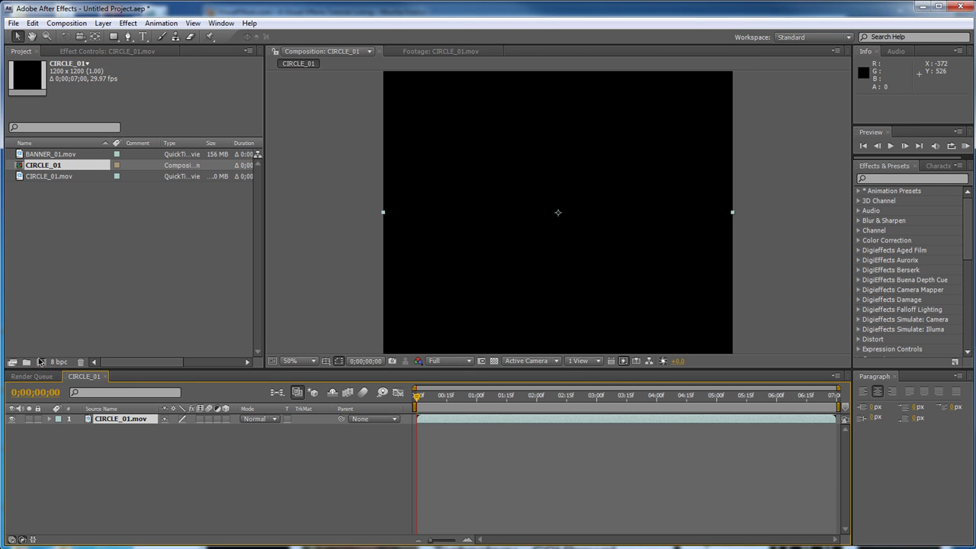
pyautogui.click(469, 401)
pyautogui.moveTo(470, 402)
pyautogui.mouseDown()
pyautogui.moveTo(660, 400)
pyautogui.moveTo(478, 394)
pyautogui.mouseUp()
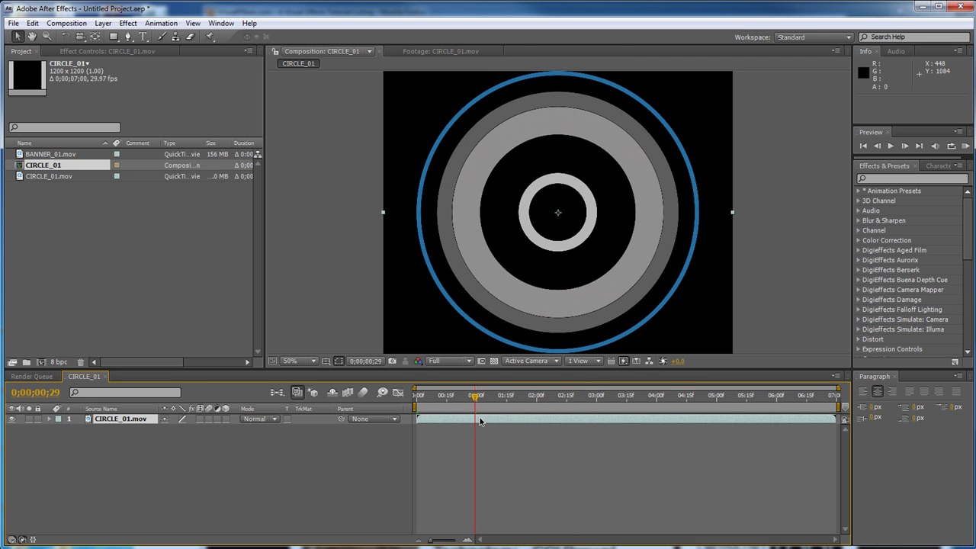
# Try Time-Reverse Layer on the CIRCLE_01.mov layer, undo it, and reverse the layer once more
pyautogui.rightClick(475, 418)
pyautogui.moveTo(505, 270)
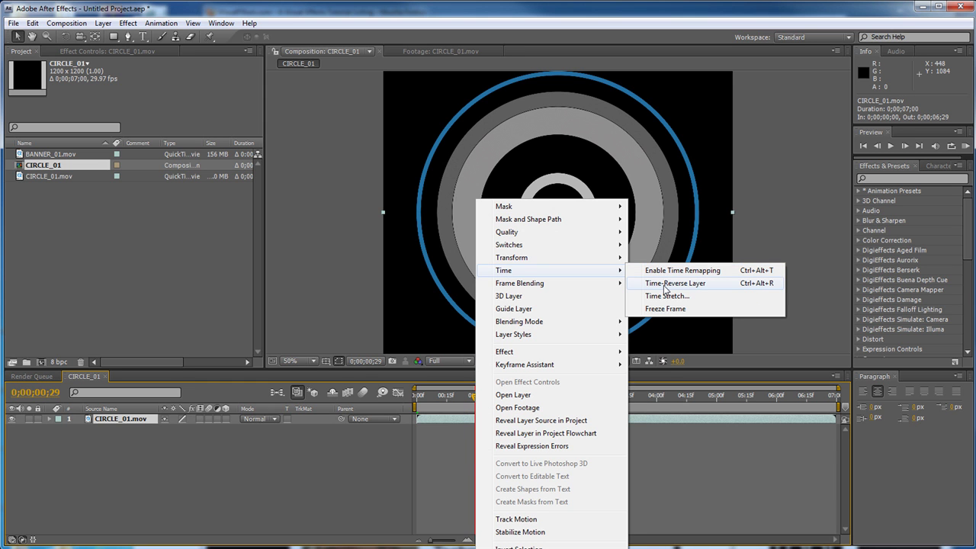
pyautogui.click(664, 287)
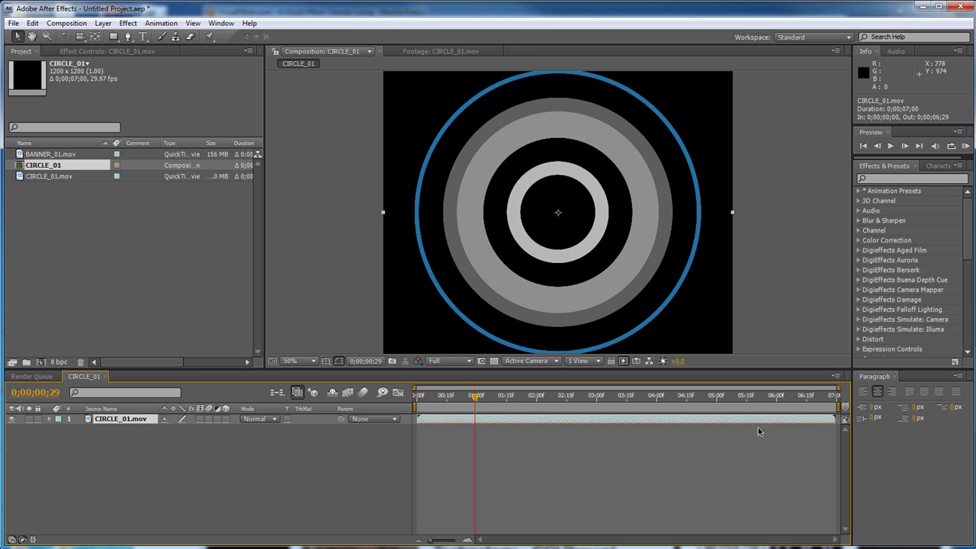
pyautogui.hotkey('ctrl', 'z')
pyautogui.click(103, 23)
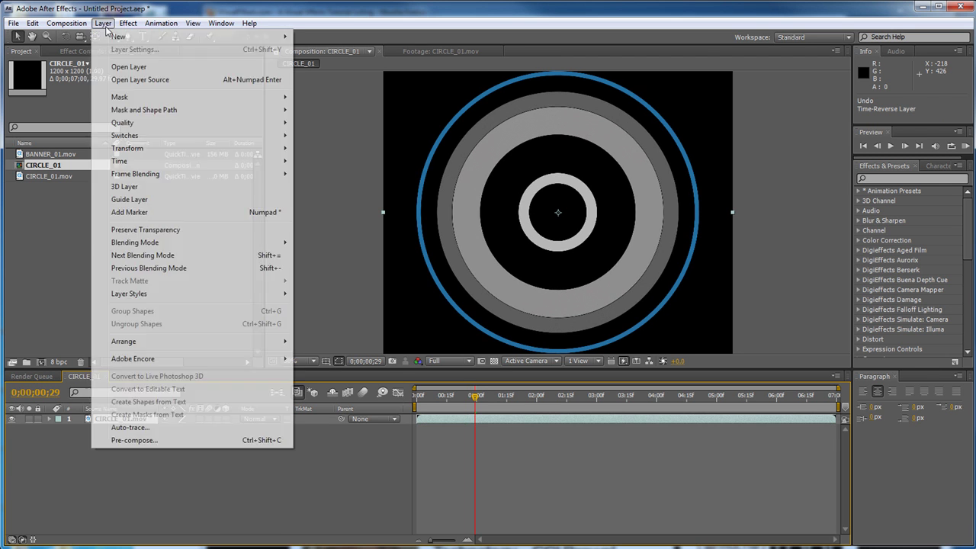
pyautogui.moveTo(192, 161)
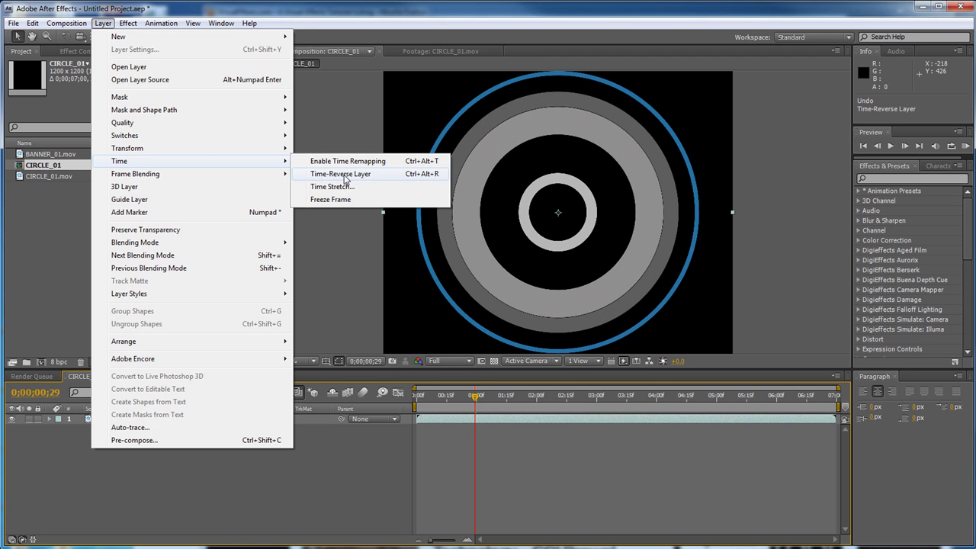
pyautogui.click(347, 177)
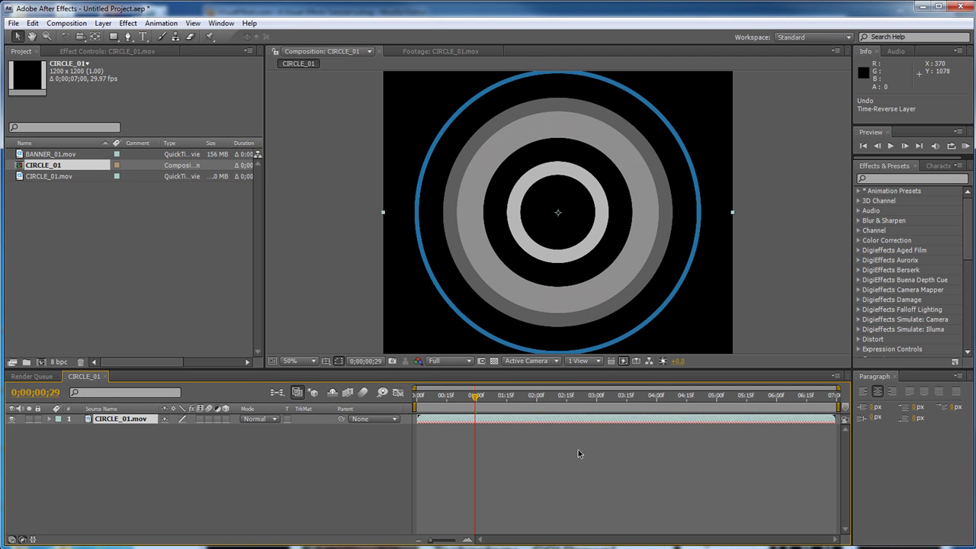
# Enable time remapping on the CIRCLE_01.mov layer and try shifting its start and end Time Remap keyframes
pyautogui.rightClick(454, 422)
pyautogui.moveTo(534, 270)
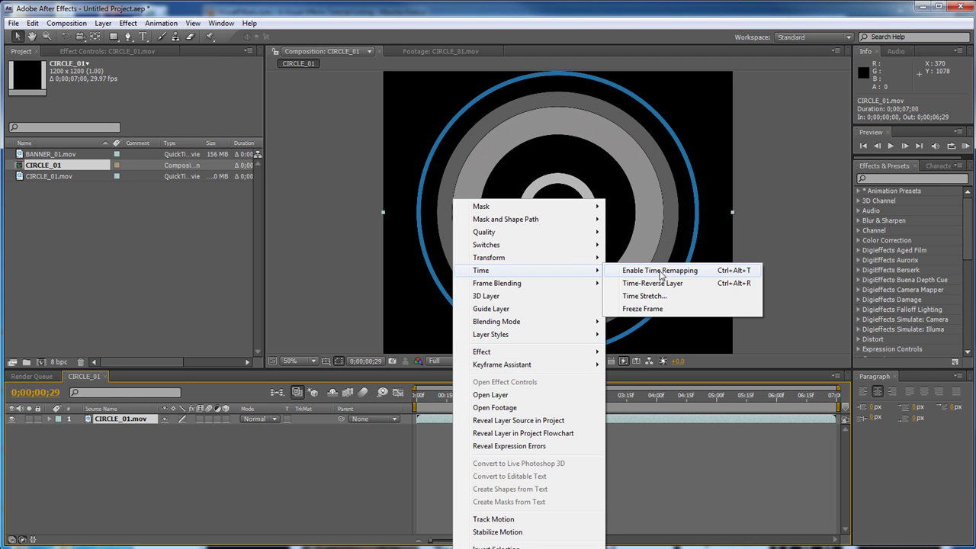
pyautogui.click(661, 272)
pyautogui.moveTo(417, 428); pyautogui.dragTo(515, 429)
pyautogui.moveTo(694, 430); pyautogui.dragTo(418, 438)
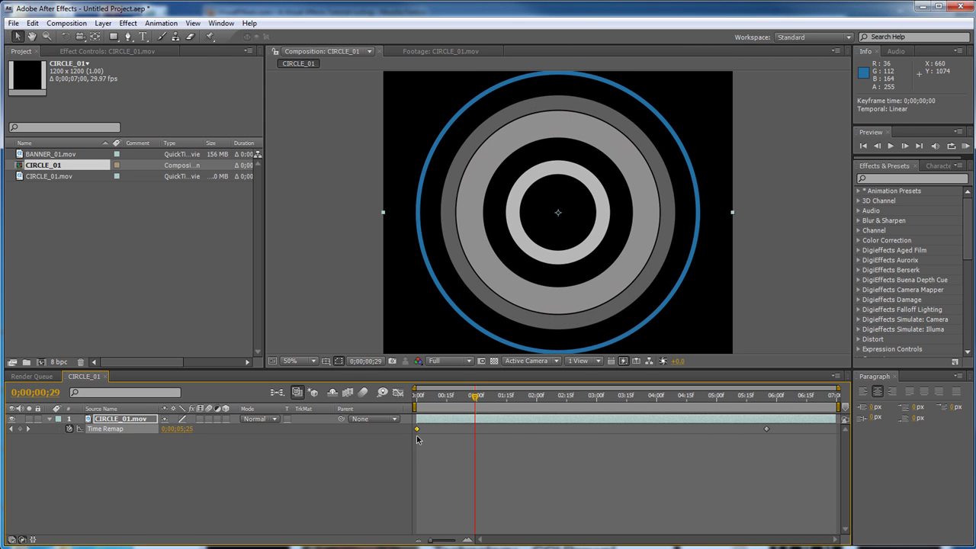
# Undo the keyframe moves, the time remapping and the creation of the CIRCLE_01 composition
pyautogui.hotkey('ctrl', 'z')
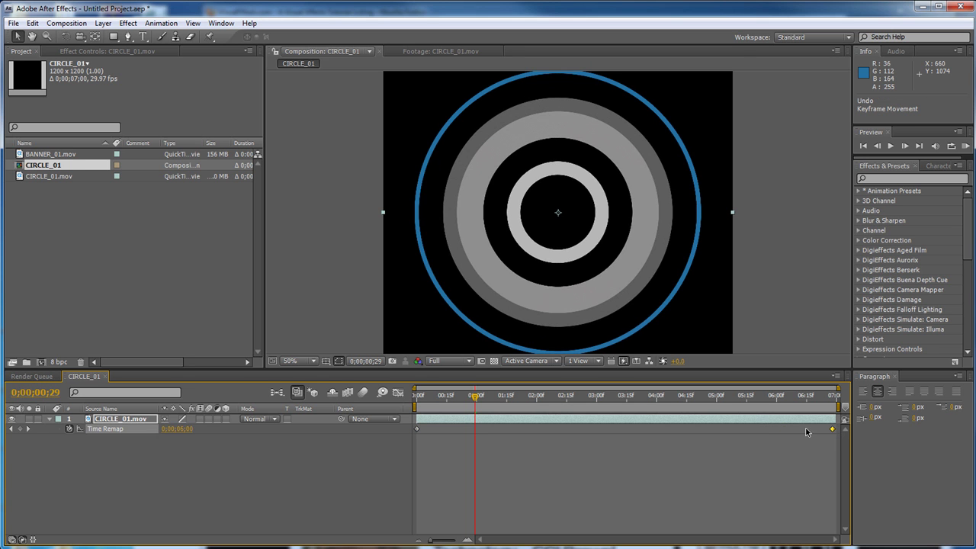
pyautogui.hotkey('ctrl', 'z')
pyautogui.hotkey('ctrl', 'z')
pyautogui.hotkey('ctrl', 'z')
# Create a composition from BANNER_01.mov, undo it, and create one from CIRCLE_01.mov instead
pyautogui.moveTo(27, 156); pyautogui.dragTo(44, 363)
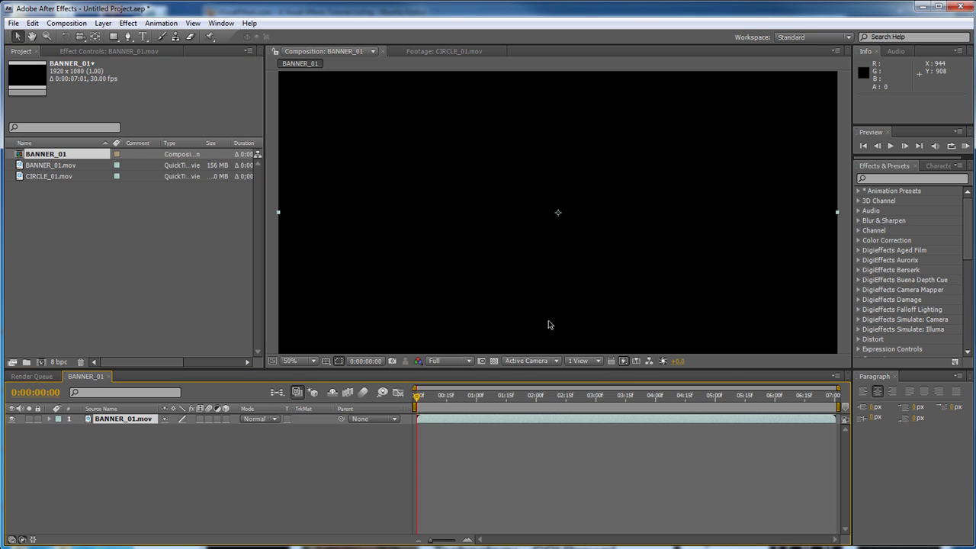
pyautogui.hotkey('ctrl', 'z')
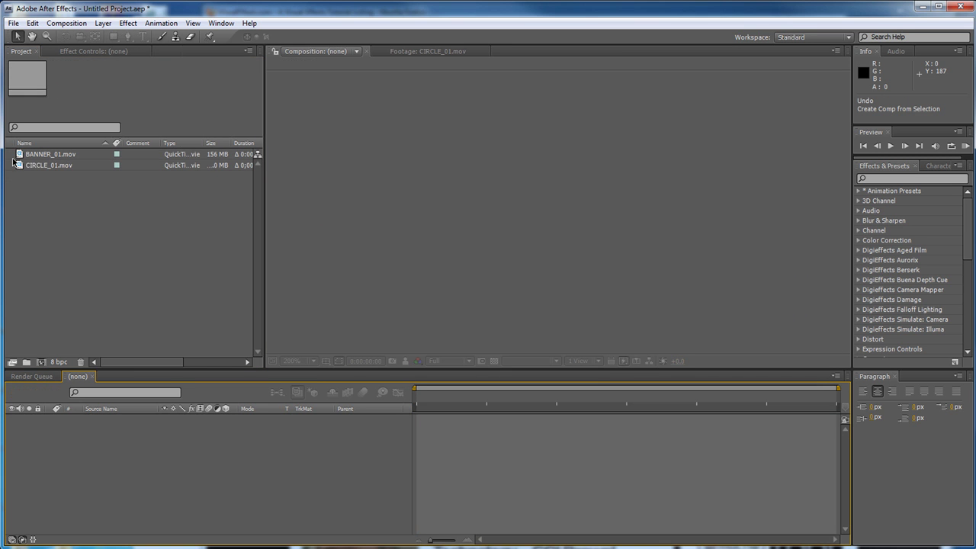
pyautogui.moveTo(30, 170); pyautogui.dragTo(44, 362)
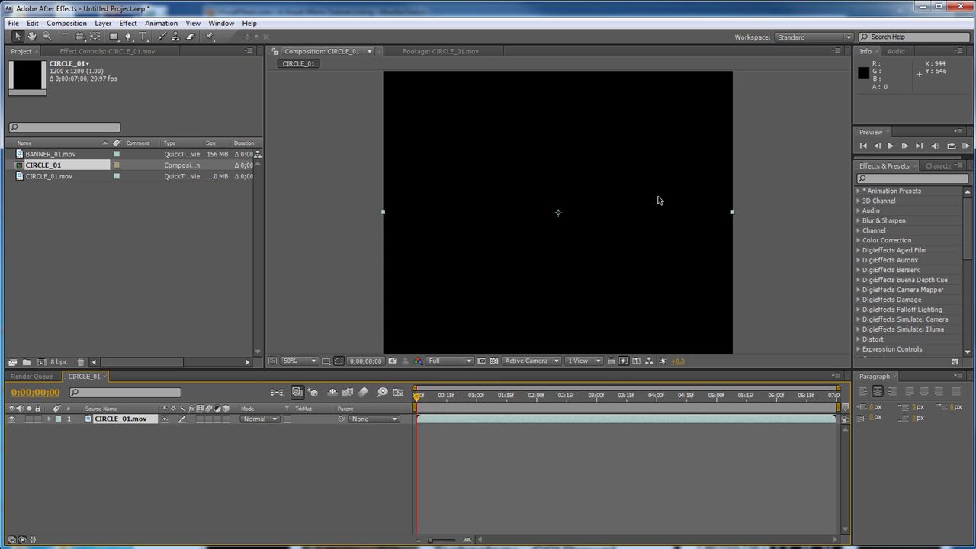
# Try a Time Stretch with a stretch factor of 200% on the CIRCLE_01.mov layer, and undo it
pyautogui.rightClick(449, 412)
pyautogui.moveTo(500, 272)
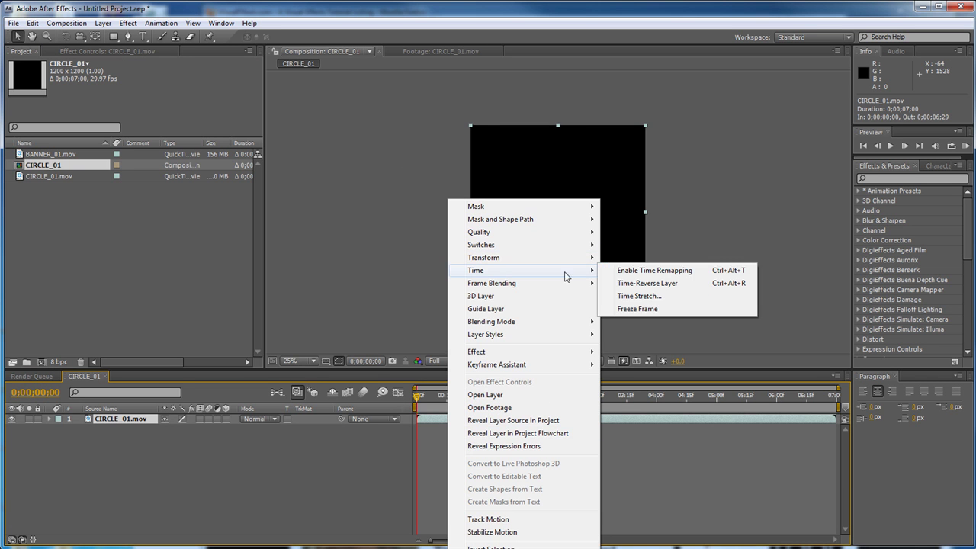
pyautogui.click(641, 295)
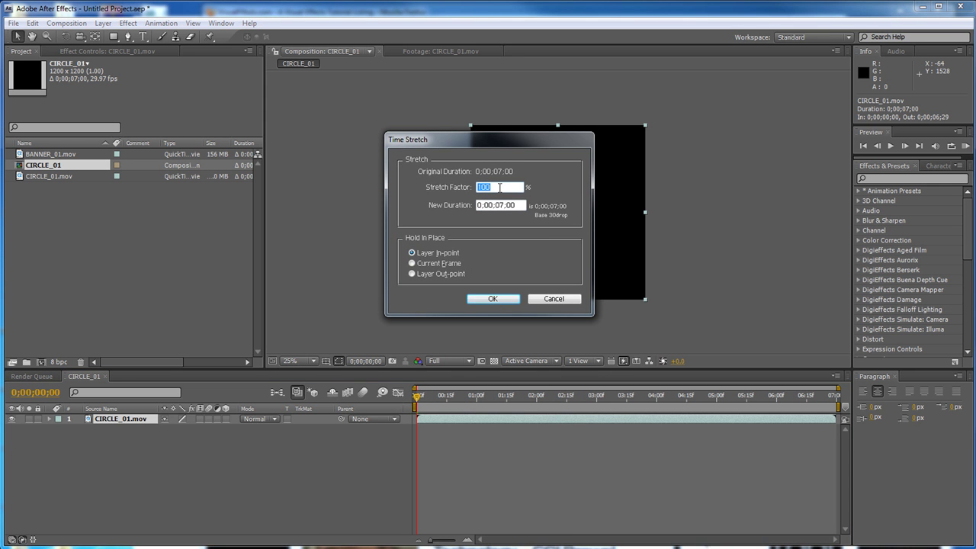
pyautogui.write('200')
pyautogui.press('Return')
pyautogui.hotkey('ctrl', 'z')
# Try a Time Stretch with a stretch factor of 50% on the CIRCLE_01.mov layer, and undo it
pyautogui.rightClick(495, 421)
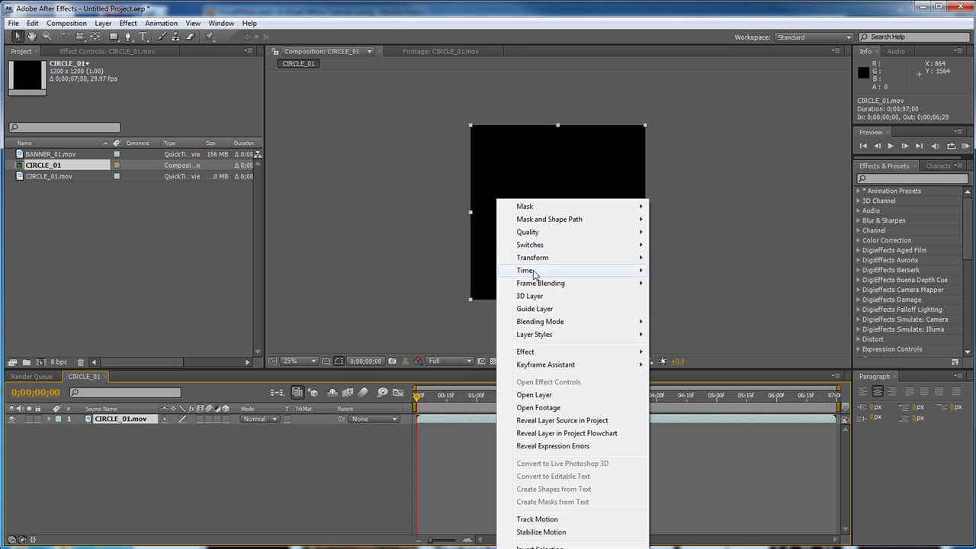
pyautogui.moveTo(534, 270)
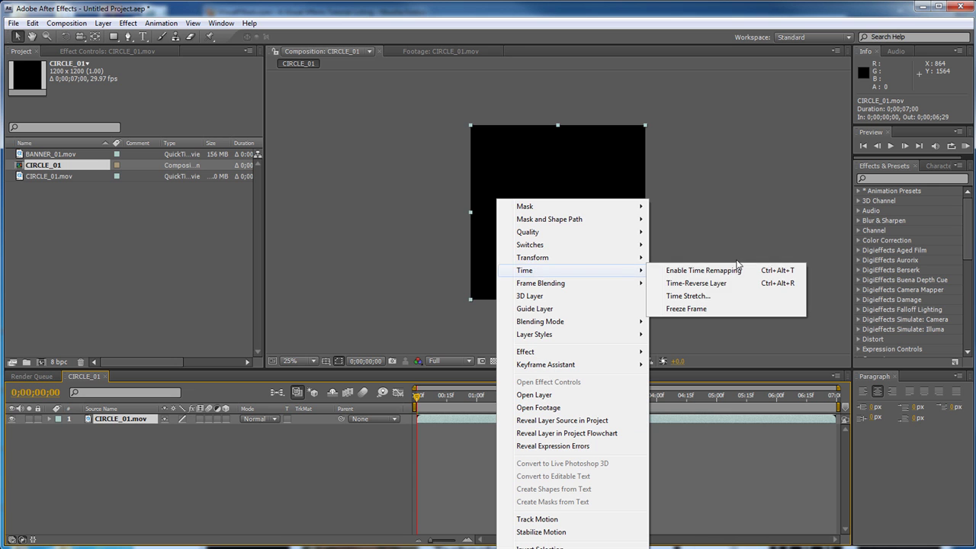
pyautogui.click(690, 296)
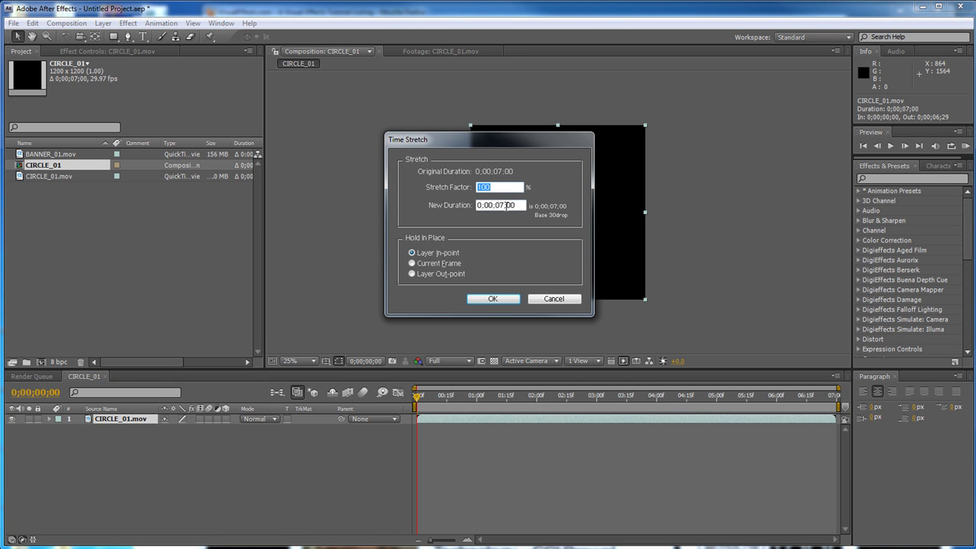
pyautogui.write('50')
pyautogui.press('Return')
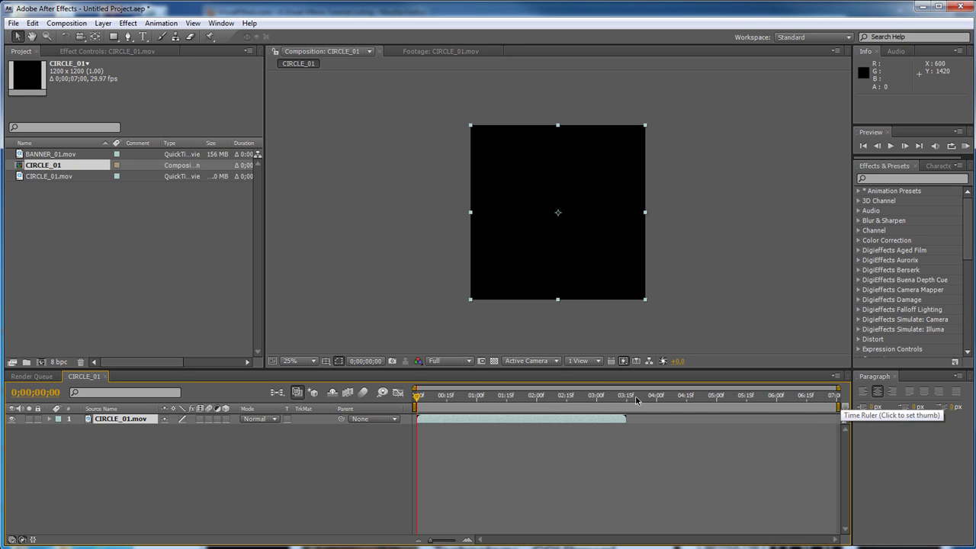
pyautogui.hotkey('ctrl', 'z')
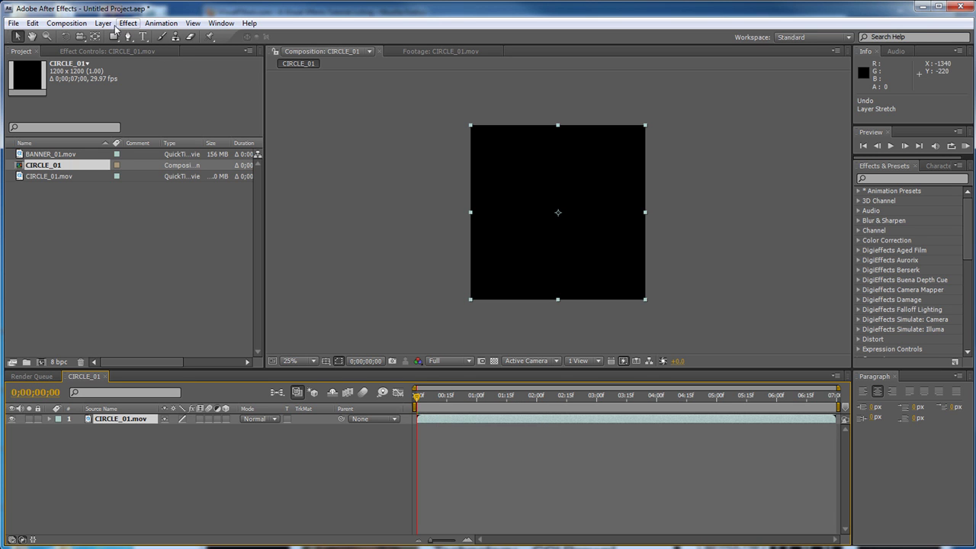
# Try Freeze Frame on the CIRCLE_01.mov layer at 0;00;01;20, and undo it
pyautogui.click(452, 420)
pyautogui.moveTo(460, 402); pyautogui.dragTo(516, 407)
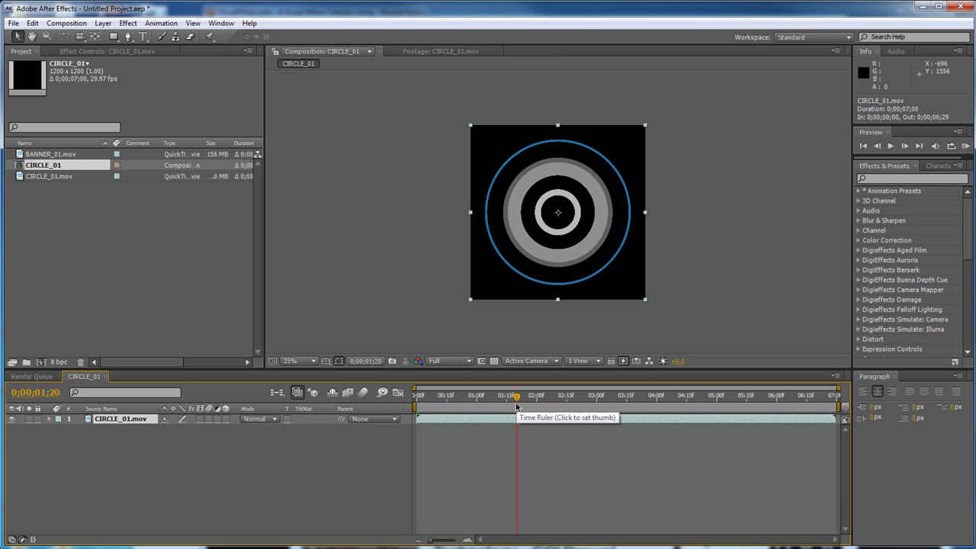
pyautogui.rightClick(483, 424)
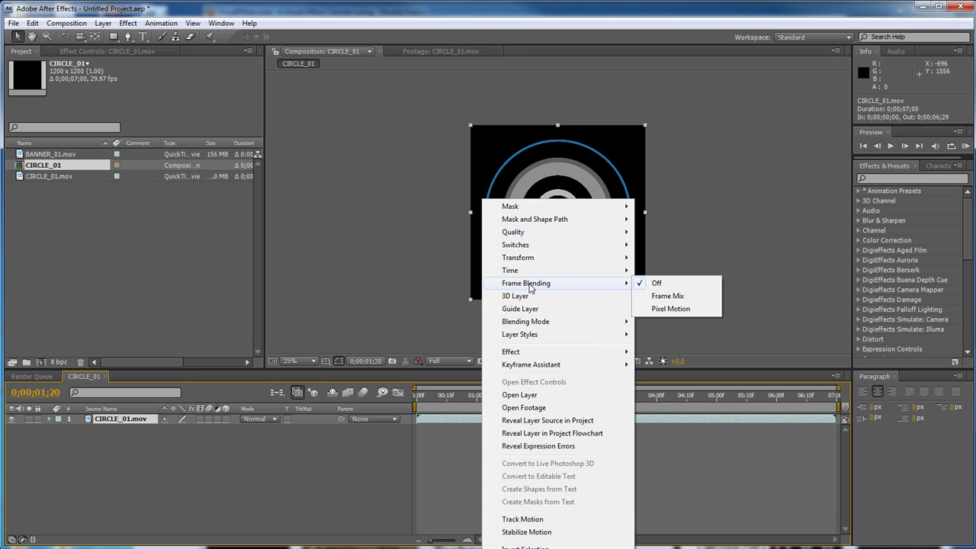
pyautogui.moveTo(629, 274)
pyautogui.click(658, 309)
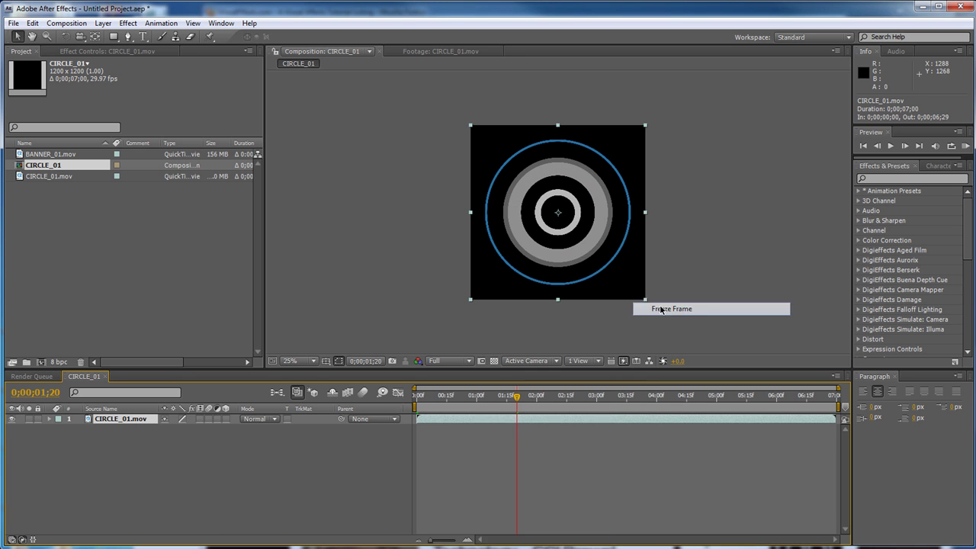
pyautogui.click(518, 429)
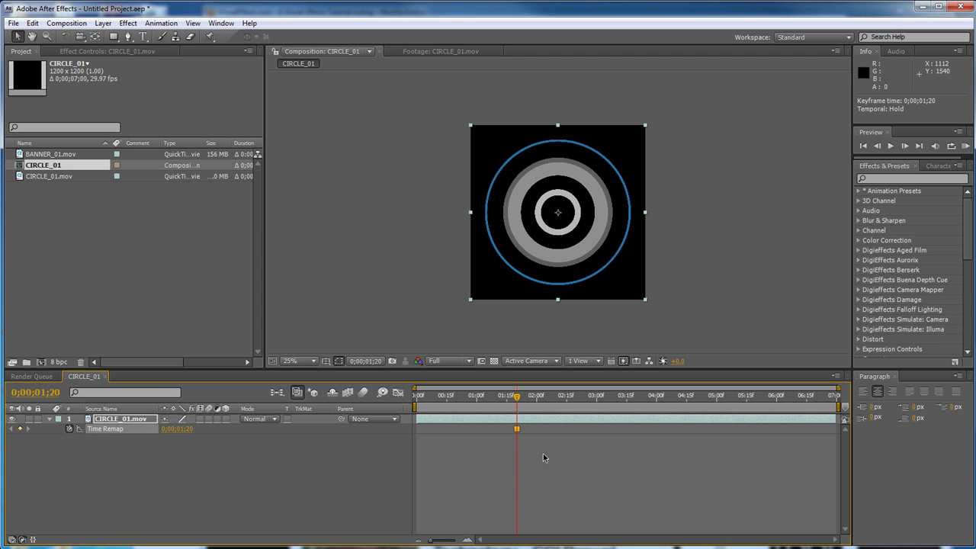
pyautogui.hotkey('ctrl', 'z')
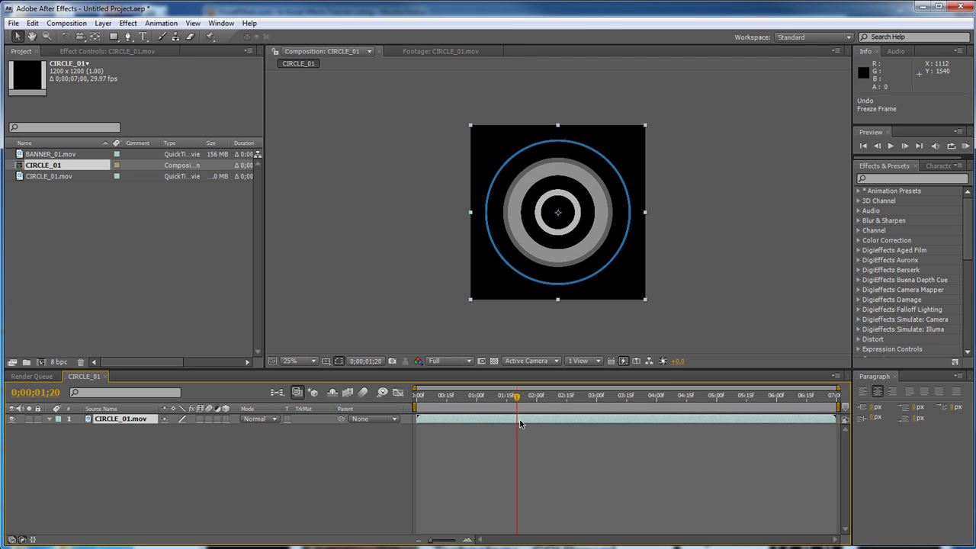
# Enable time remapping on the CIRCLE_01.mov layer and add a Time Remap keyframe at 0;00;03;22
pyautogui.rightClick(520, 422)
pyautogui.moveTo(564, 271)
pyautogui.click(697, 271)
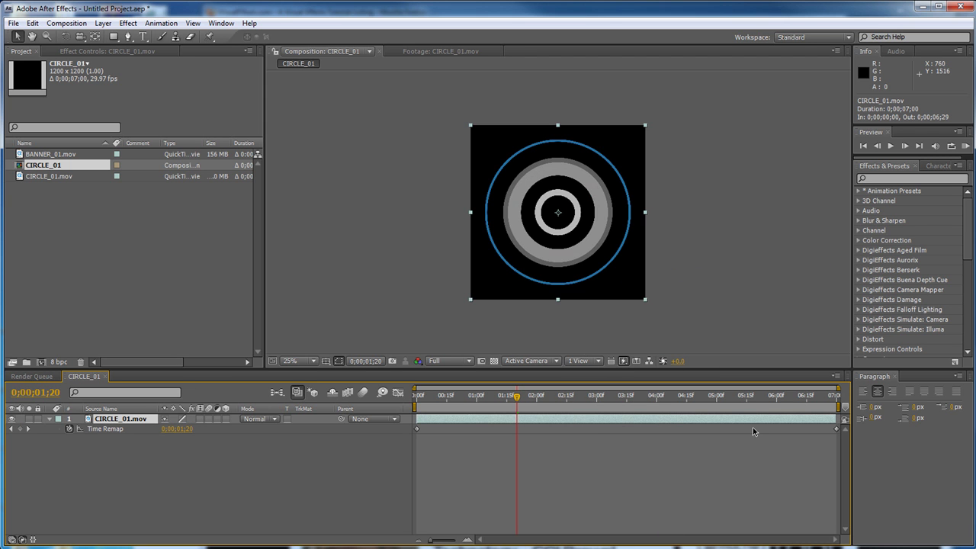
pyautogui.moveTo(429, 405); pyautogui.dragTo(641, 404)
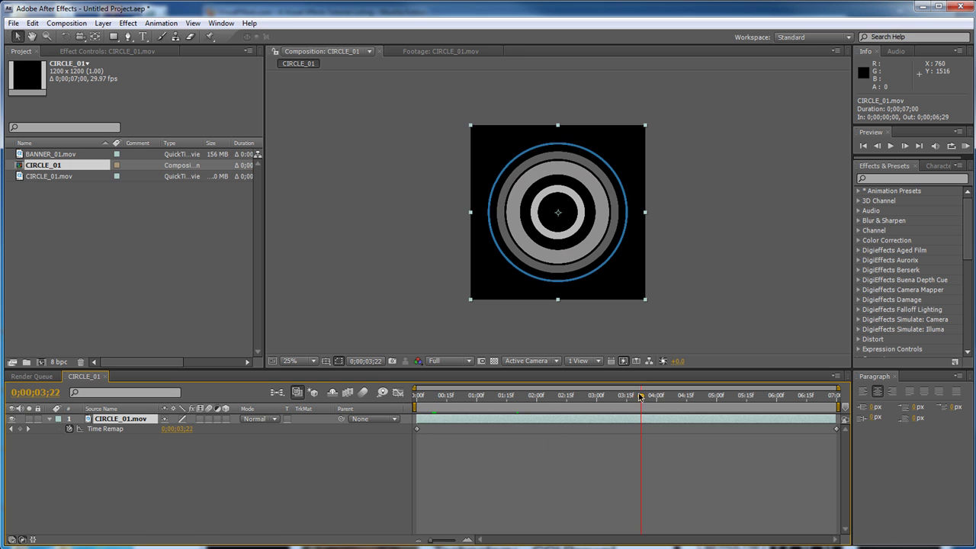
pyautogui.click(21, 428)
# Delete the first and last Time Remap keyframes and move the remaining keyframe to 0;00;06;29 at the layer's end
pyautogui.click(417, 429)
pyautogui.press('Delete')
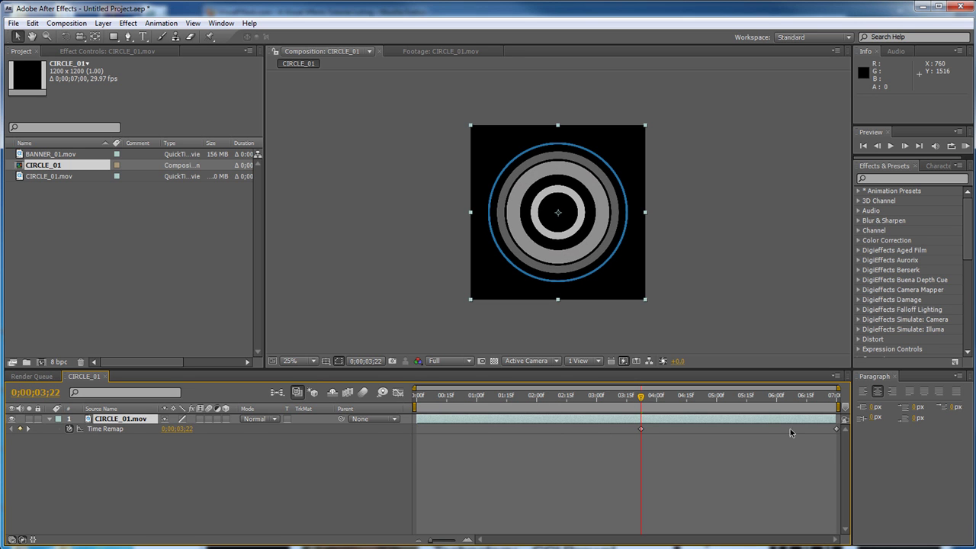
pyautogui.click(839, 429)
pyautogui.press('Delete')
pyautogui.moveTo(641, 429); pyautogui.dragTo(661, 429)
pyautogui.moveTo(759, 440); pyautogui.dragTo(835, 437)
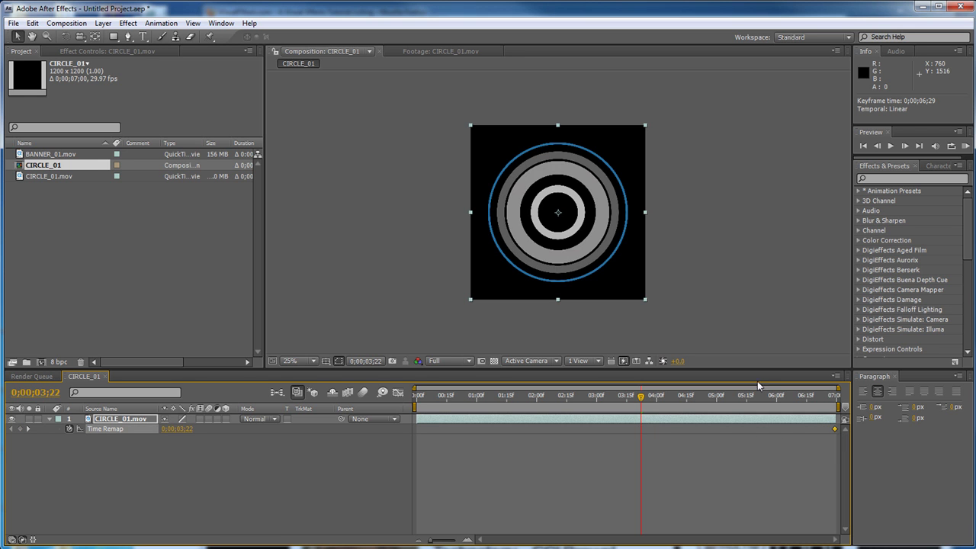
# Move to 0;00;03;04 in the CIRCLE_01 composition and send that single frame to the render queue as a Photoshop file
pyautogui.moveTo(641, 406); pyautogui.dragTo(598, 416)
pyautogui.moveTo(511, 418); pyautogui.dragTo(603, 422)
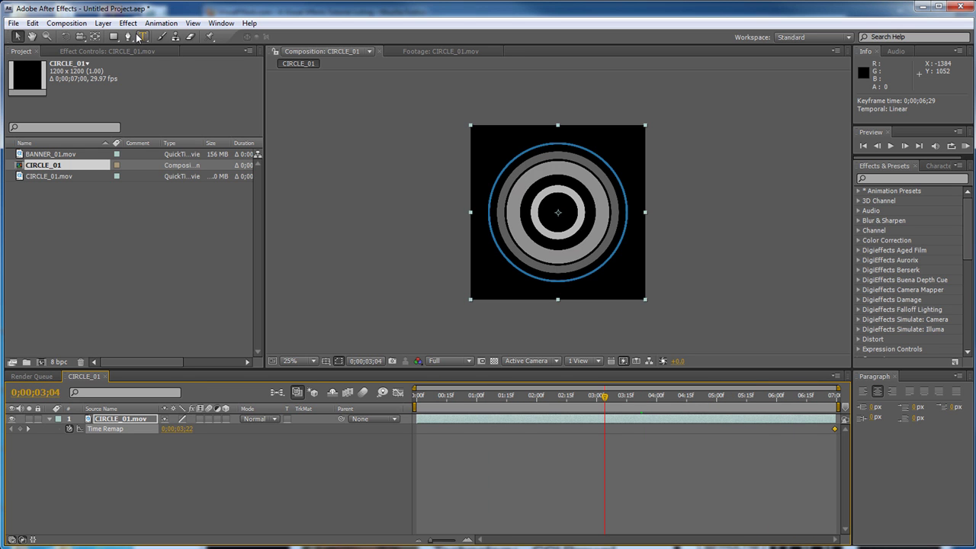
pyautogui.click(79, 25)
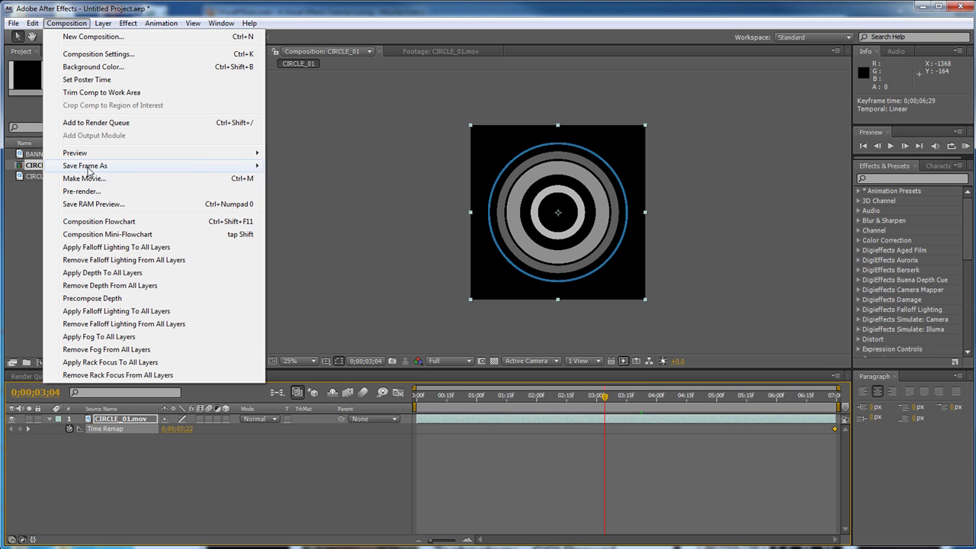
pyautogui.moveTo(195, 170)
pyautogui.click(288, 166)
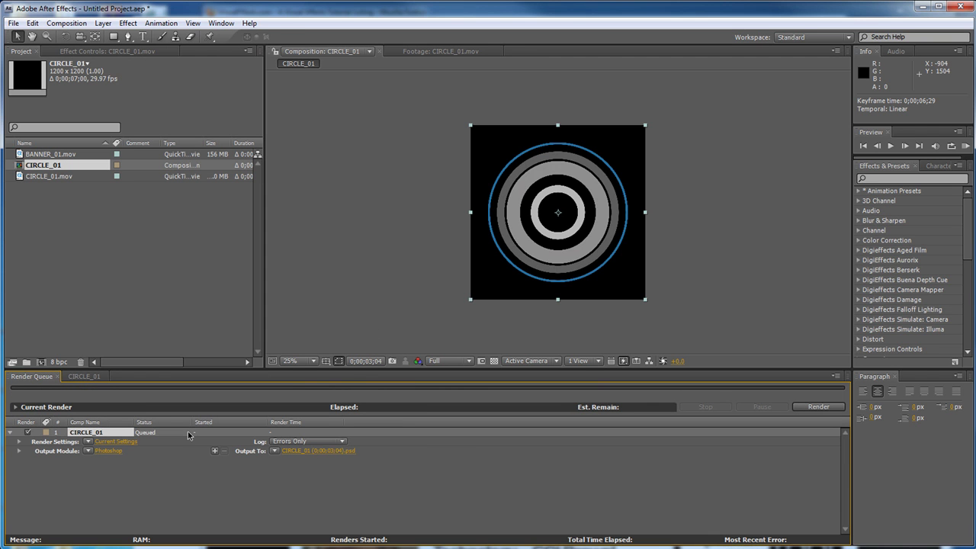
pyautogui.click(83, 376)
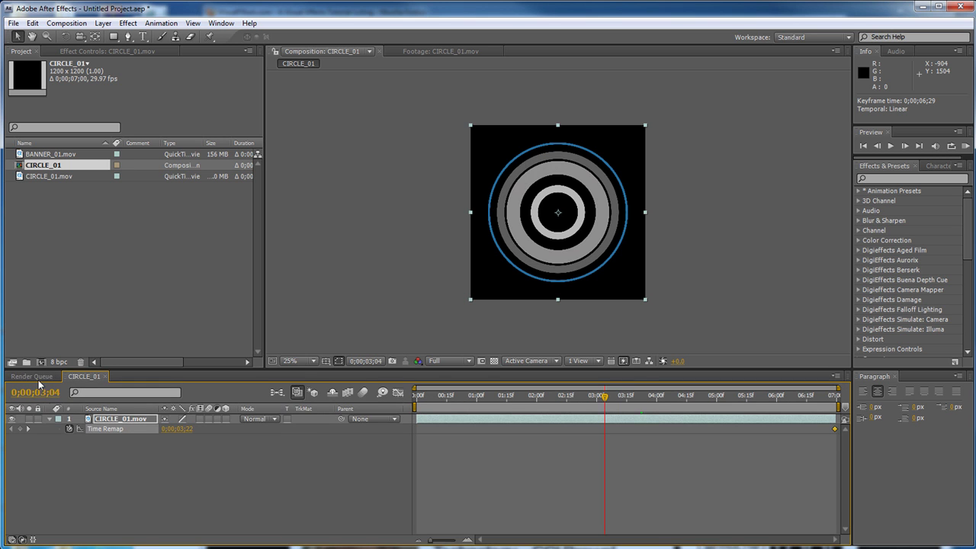
pyautogui.click(35, 377)
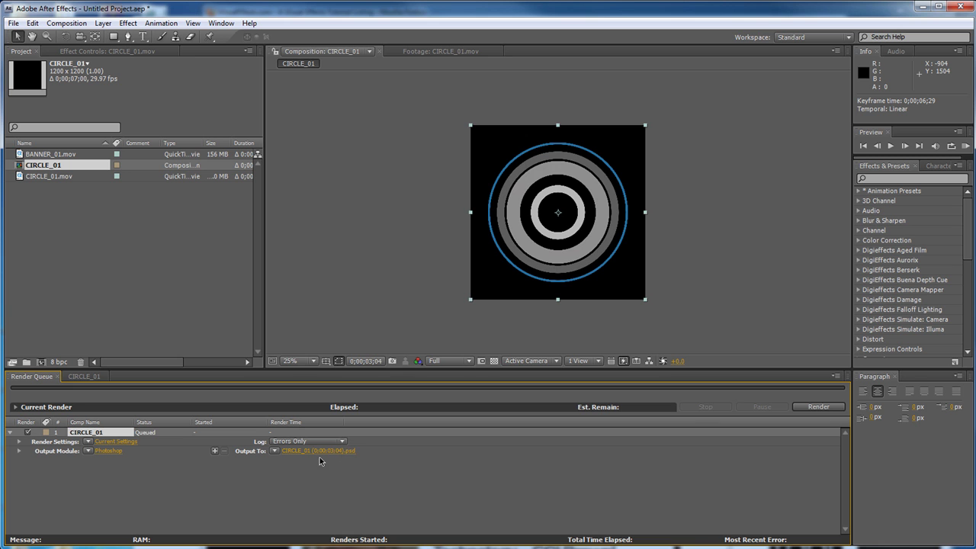
# Examine the format choices in the queued frame's output module, and remove the frame from the render queue
pyautogui.click(108, 451)
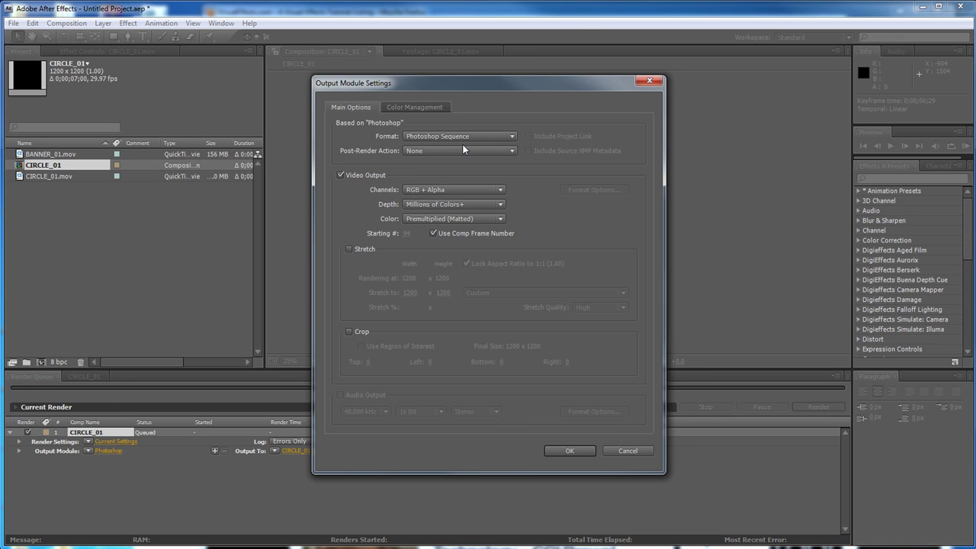
pyautogui.click(467, 137)
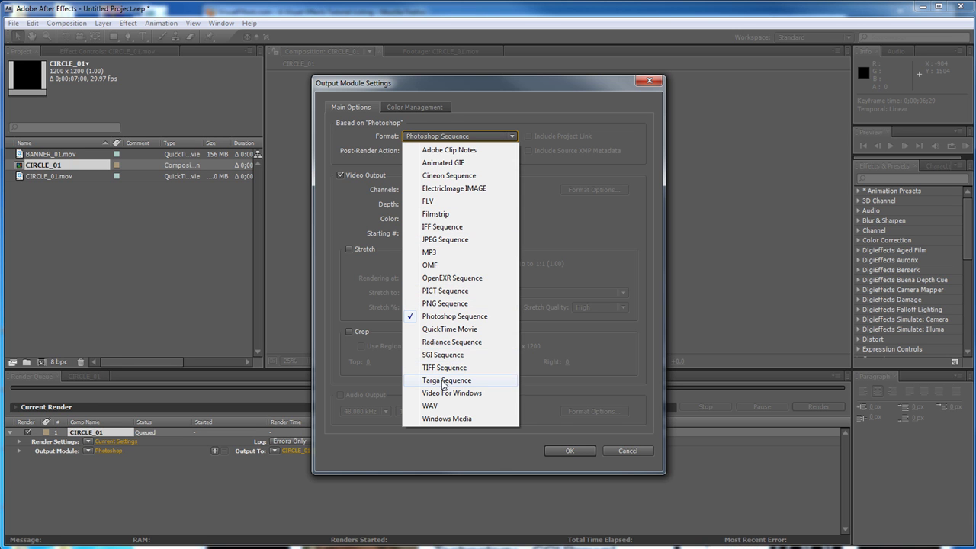
pyautogui.click(569, 450)
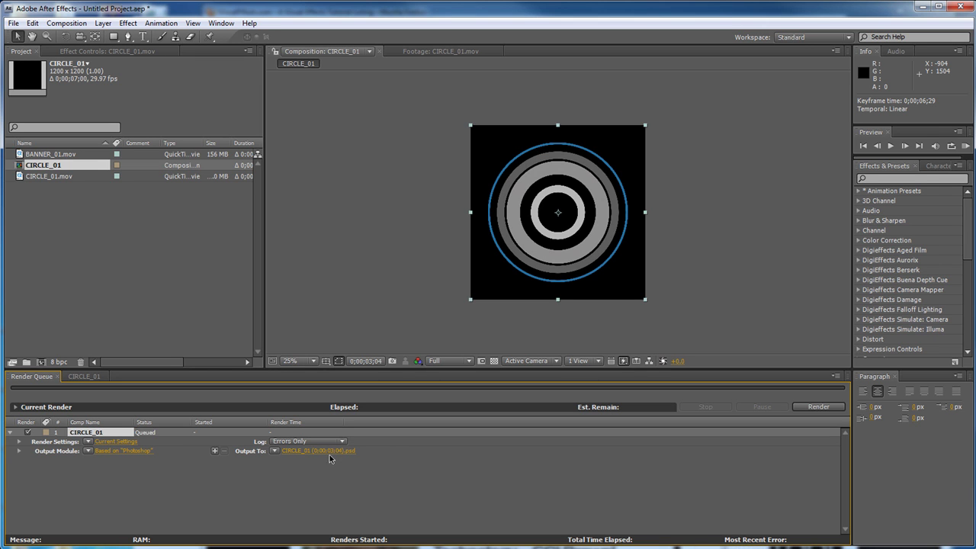
pyautogui.click(87, 433)
pyautogui.press('Delete')
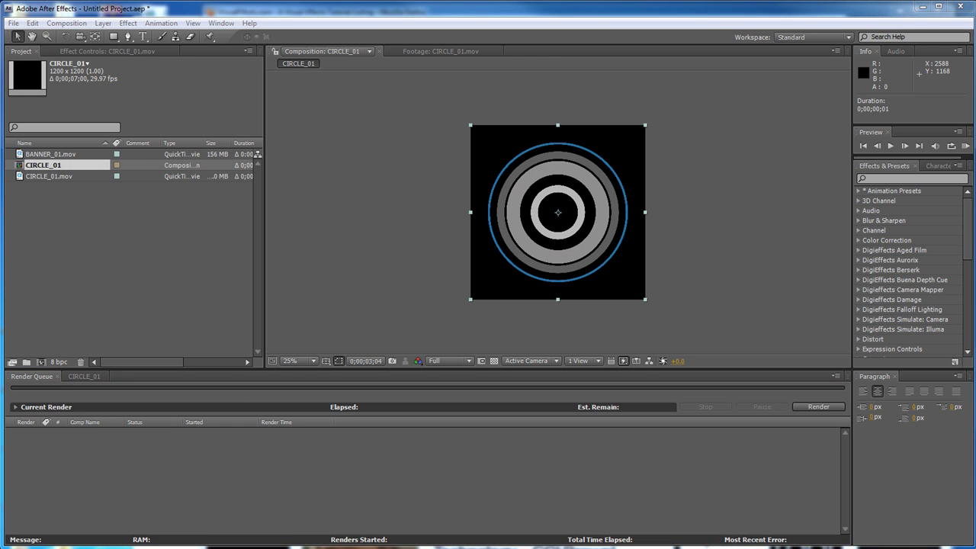
# Delete the CIRCLE_01.mov layer from the timeline and the CIRCLE_01 composition from the project
pyautogui.click(81, 376)
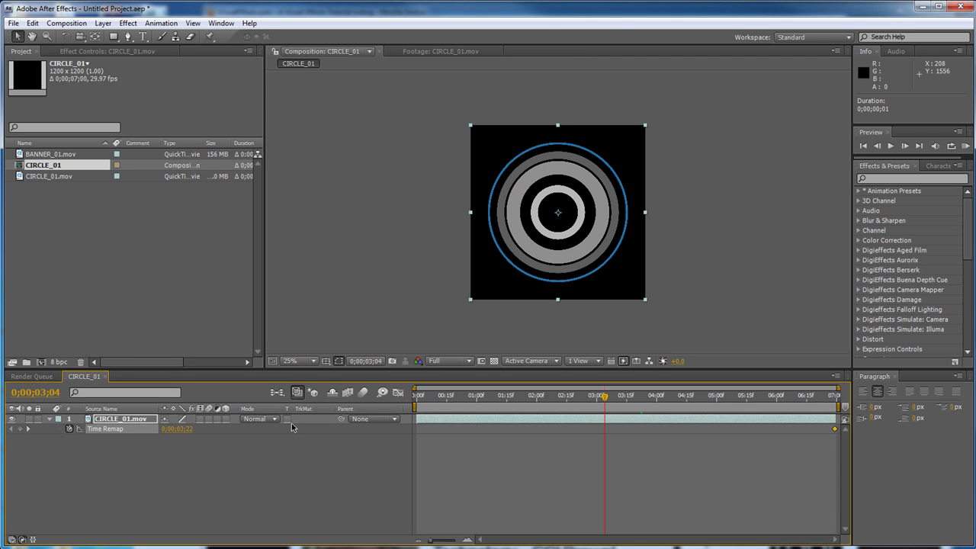
pyautogui.click(526, 416)
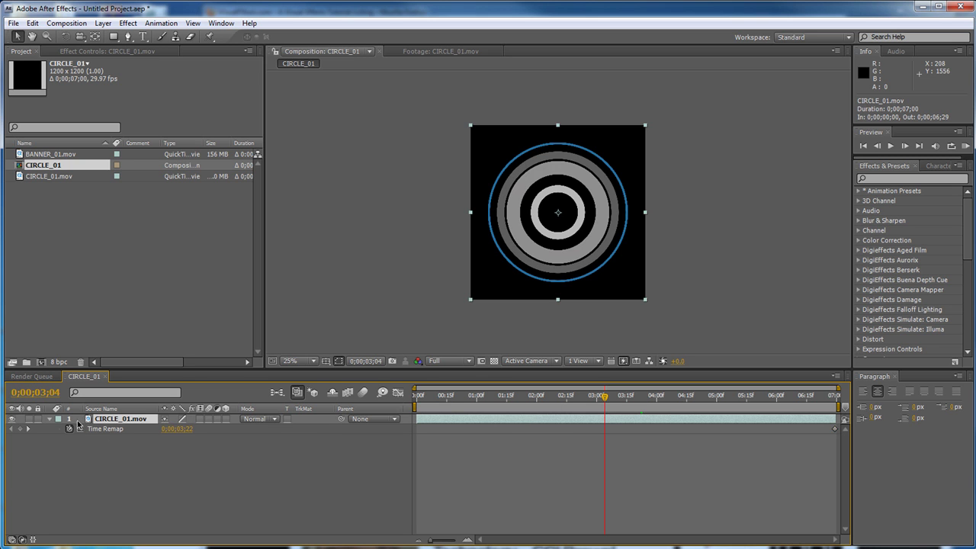
pyautogui.press('Delete')
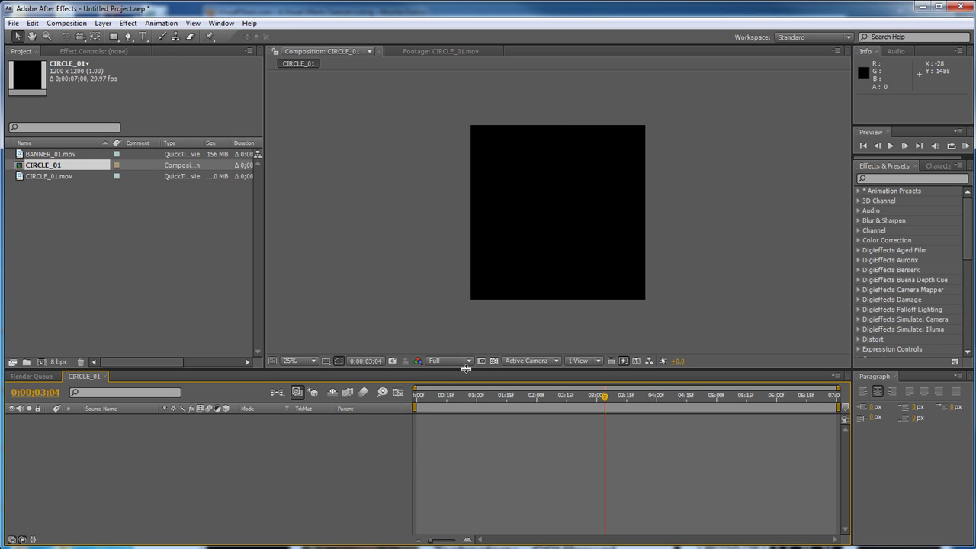
pyautogui.click(39, 167)
pyautogui.press('Delete')
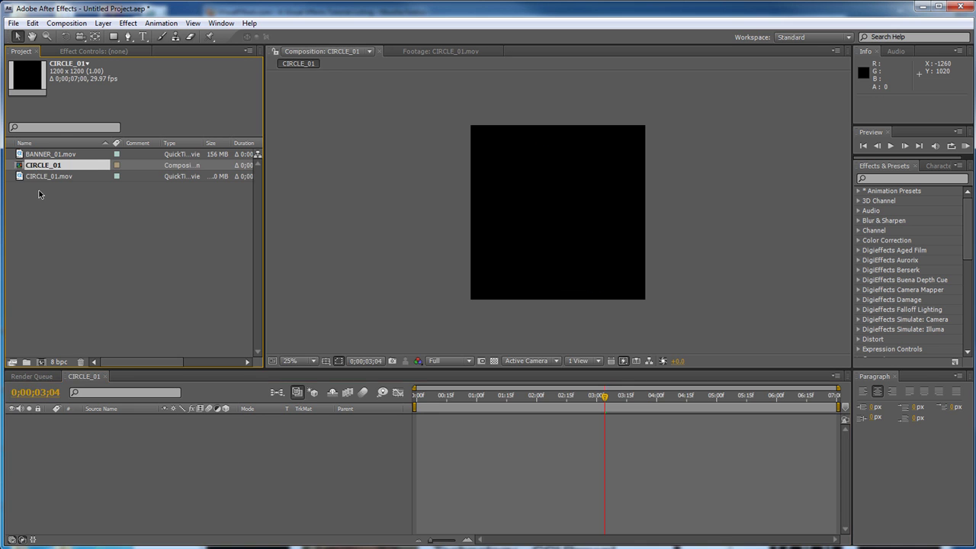
# Create a new composition named Comp 1 with the NTSC DV preset
pyautogui.click(41, 363)
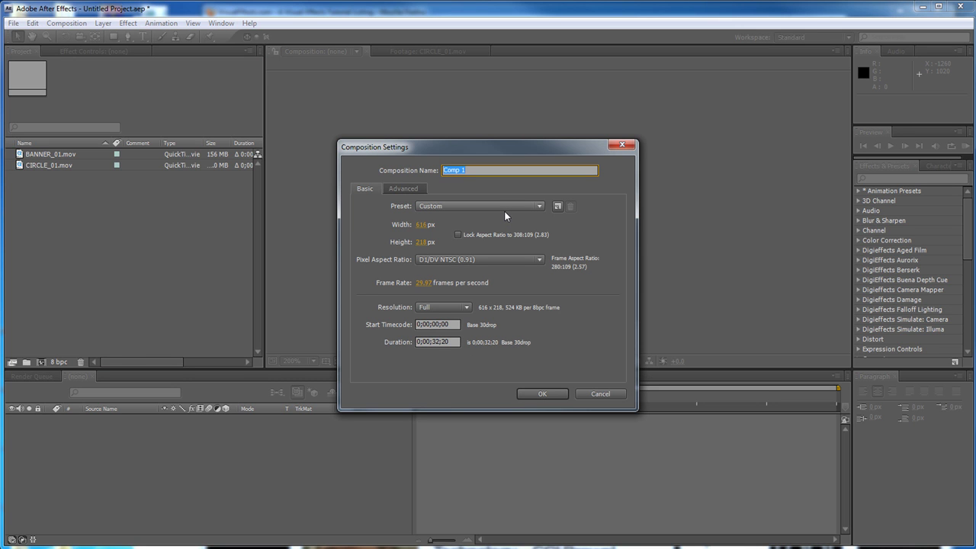
pyautogui.click(447, 205)
pyautogui.click(582, 236)
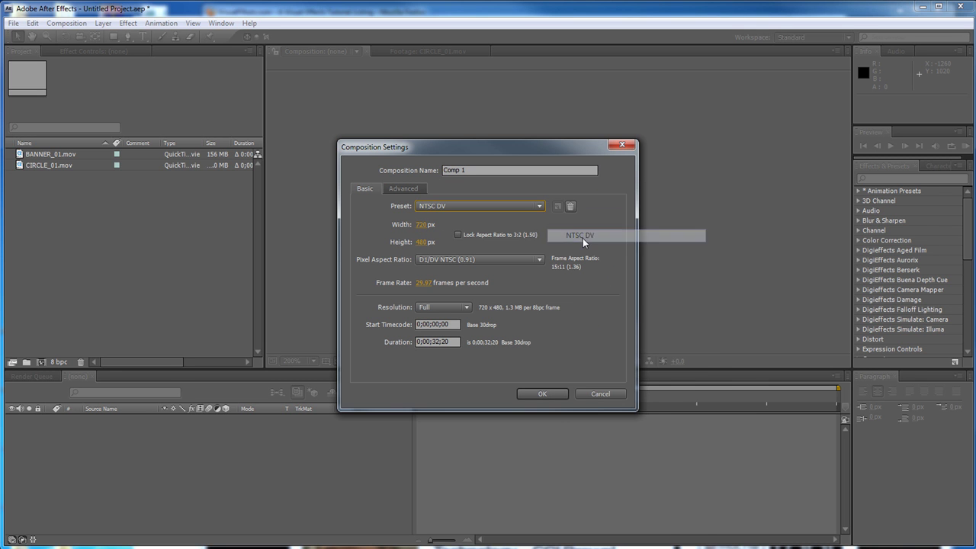
pyautogui.click(538, 395)
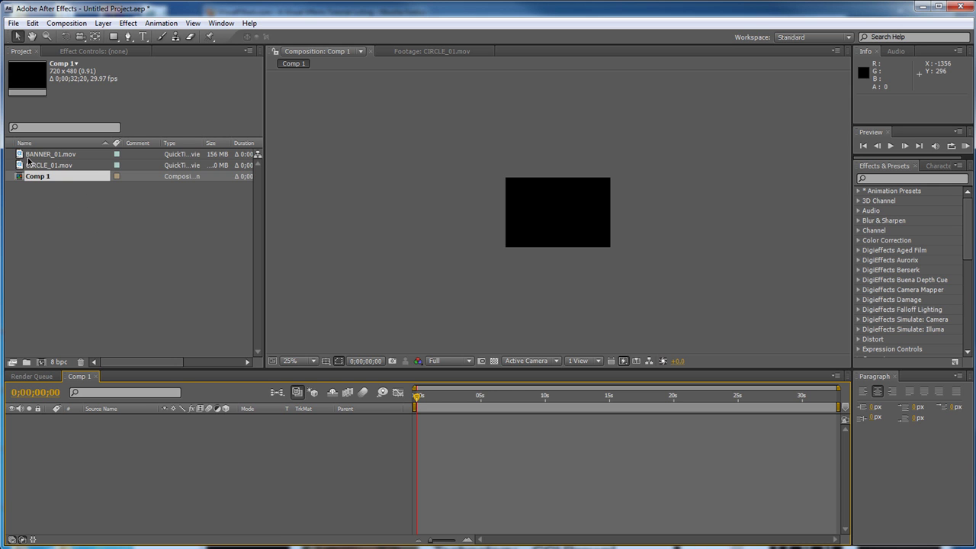
# Add BANNER_01.mov and CIRCLE_01.mov together as centred layers in Comp 1, and move the current time to 0;00;03;27
pyautogui.moveTo(24, 167); pyautogui.dragTo(8, 150)
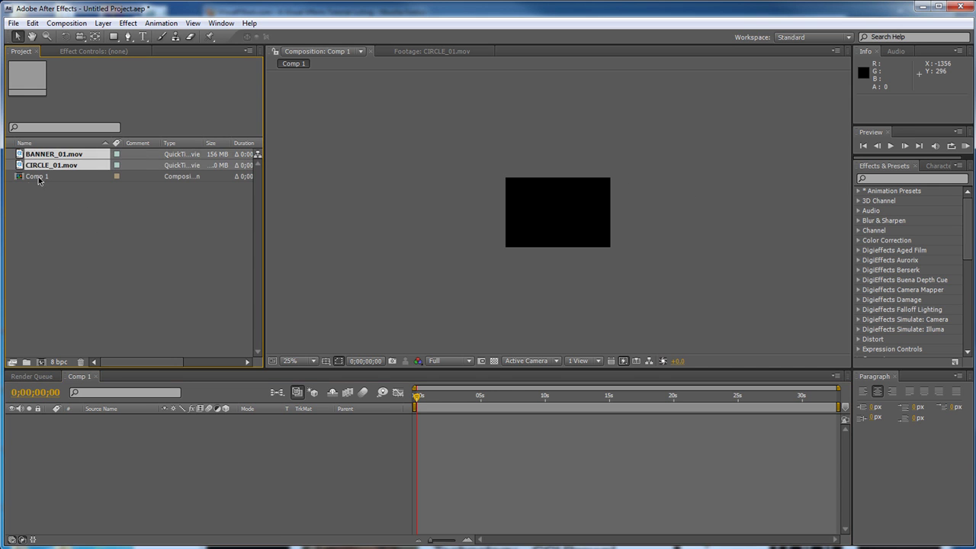
pyautogui.click(29, 194)
pyautogui.click(18, 167)
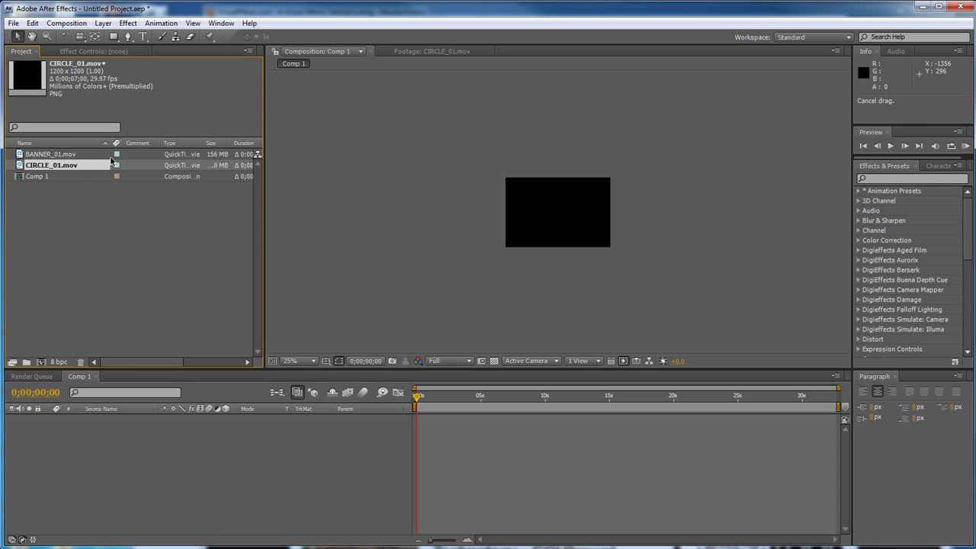
pyautogui.click(36, 205)
pyautogui.click(19, 157)
pyautogui.keyDown('ctrl'); pyautogui.click(17, 167); pyautogui.keyUp('ctrl')
pyautogui.moveTo(17, 166); pyautogui.dragTo(558, 213)
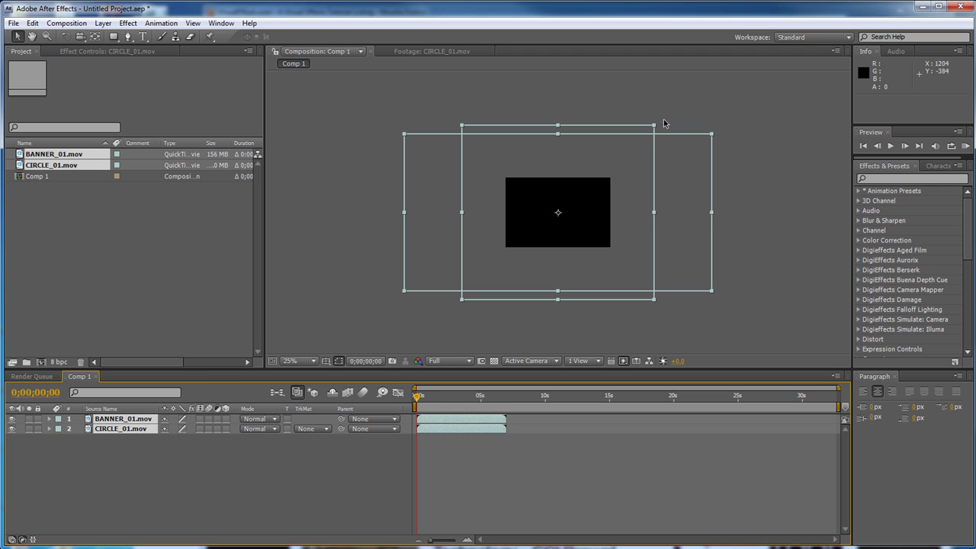
pyautogui.click(468, 396)
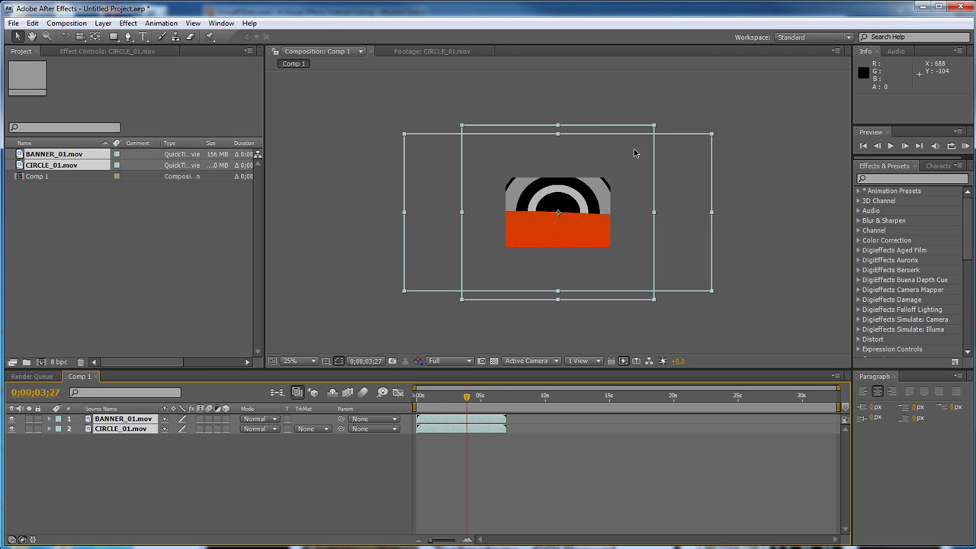
# Try scaling the CIRCLE_01.mov layer to 38% and the BANNER_01.mov layer to 33% by hand, and undo both
pyautogui.click(655, 131)
pyautogui.moveTo(654, 125); pyautogui.dragTo(626, 178)
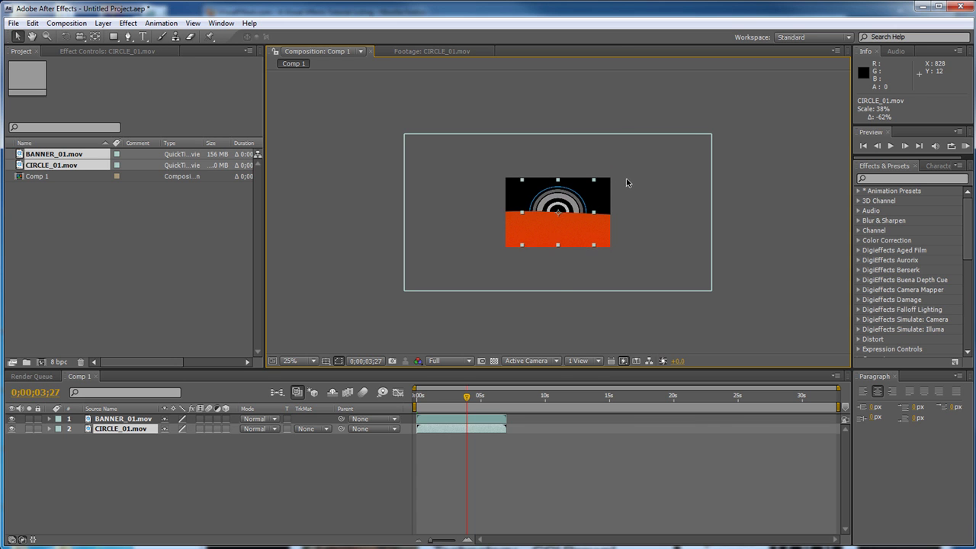
pyautogui.click(711, 137)
pyautogui.moveTo(713, 136); pyautogui.dragTo(649, 184)
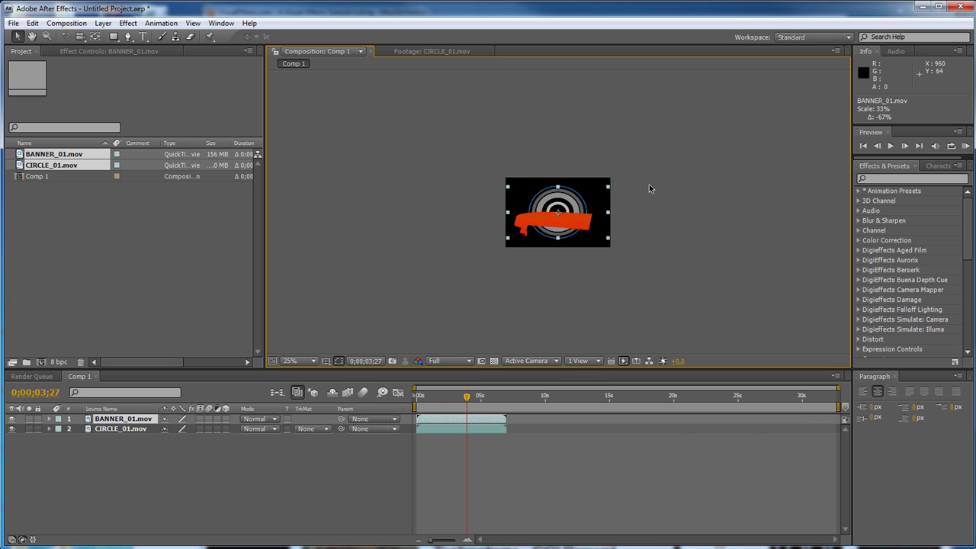
pyautogui.hotkey('ctrl', 'z')
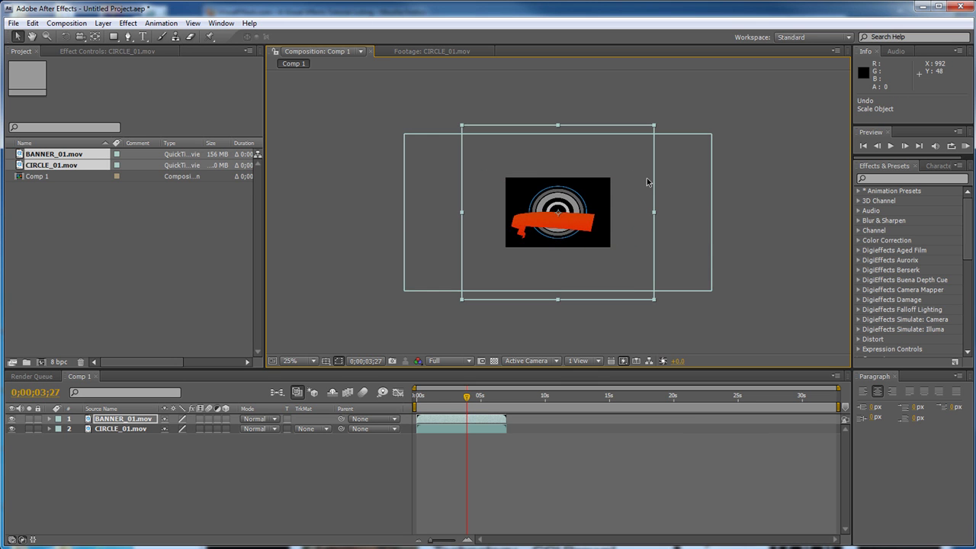
pyautogui.click(650, 184)
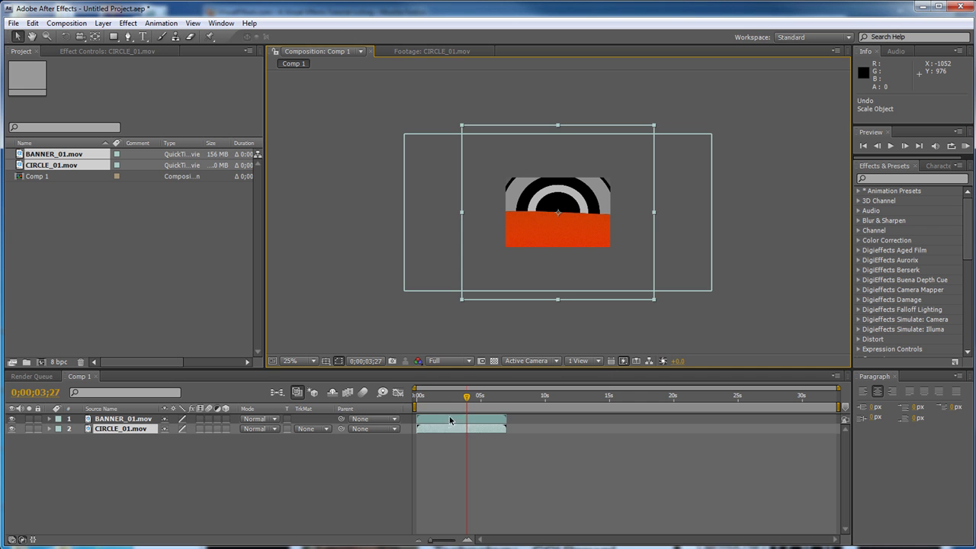
# Try Fit to Comp Height on both the BANNER_01.mov and CIRCLE_01.mov layers, inspect the result up close, and undo it
pyautogui.click(451, 419)
pyautogui.keyDown('shift'); pyautogui.click(450, 430); pyautogui.keyUp('shift')
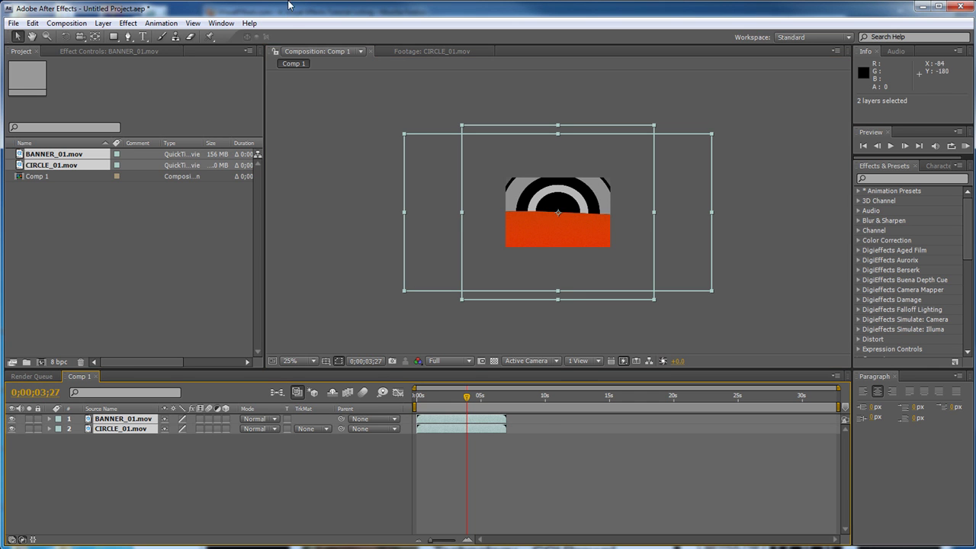
pyautogui.click(102, 22)
pyautogui.moveTo(129, 153)
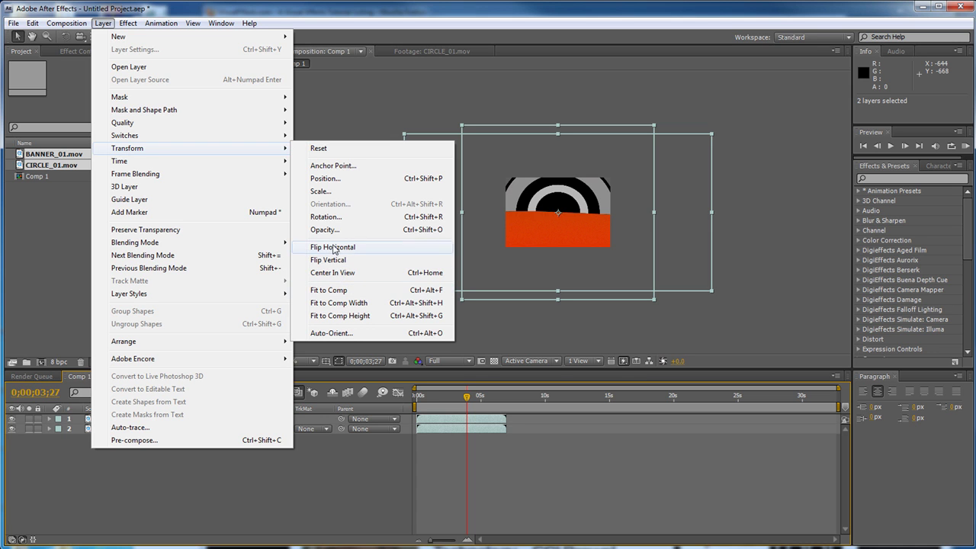
pyautogui.click(339, 316)
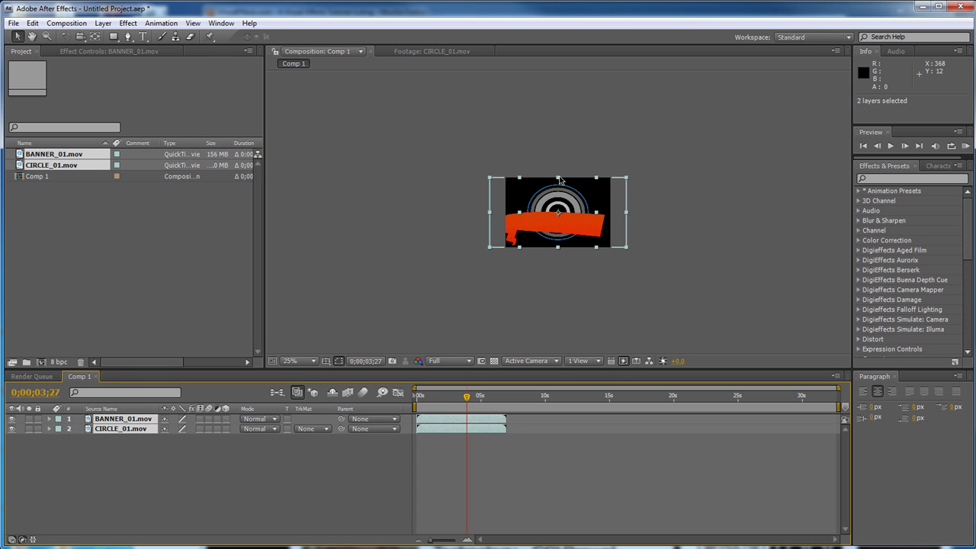
pyautogui.press('/')
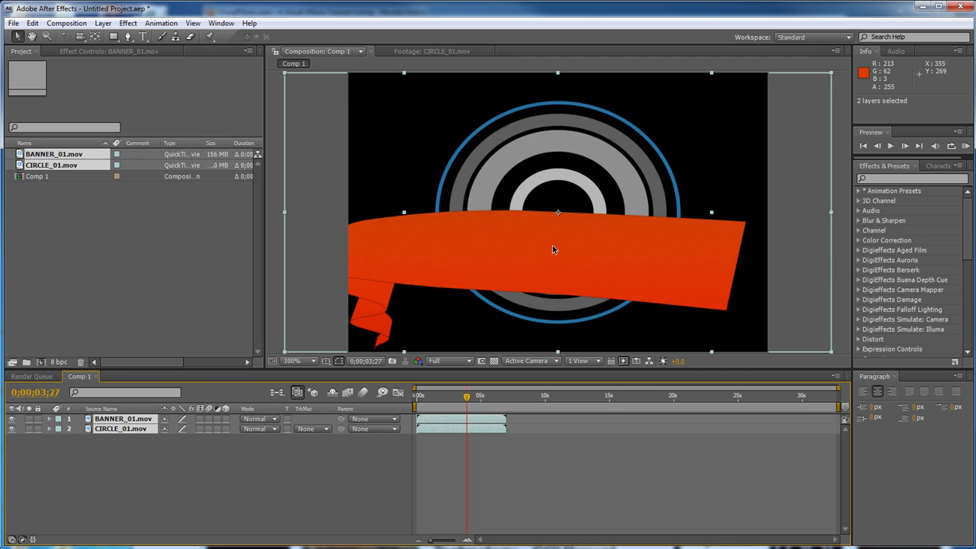
pyautogui.scroll(2, 554, 250)
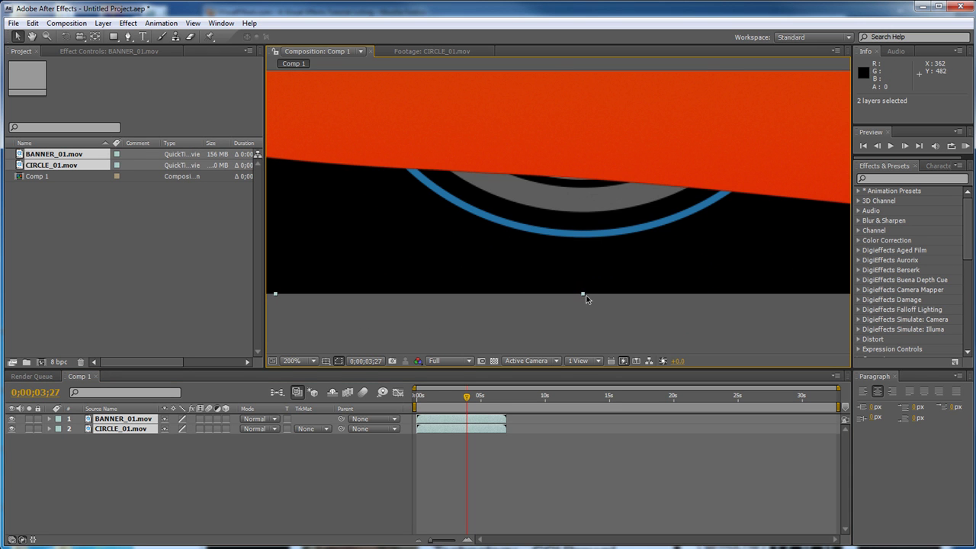
pyautogui.hotkey('ctrl', 'z')
pyautogui.scroll(-4, 580, 292)
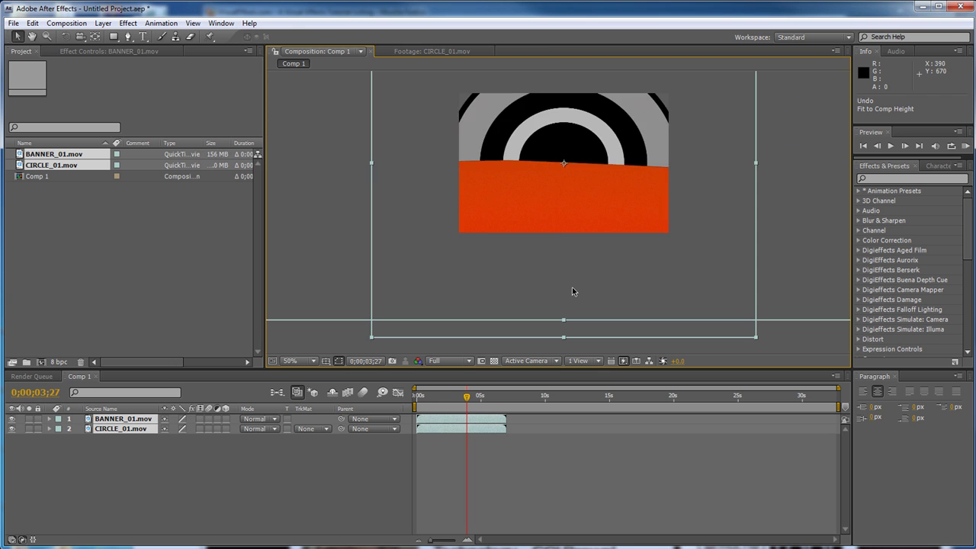
pyautogui.scroll(-2, 572, 287)
# Try Fit to Comp Width on both the BANNER_01.mov and CIRCLE_01.mov layers, and undo it
pyautogui.click(103, 23)
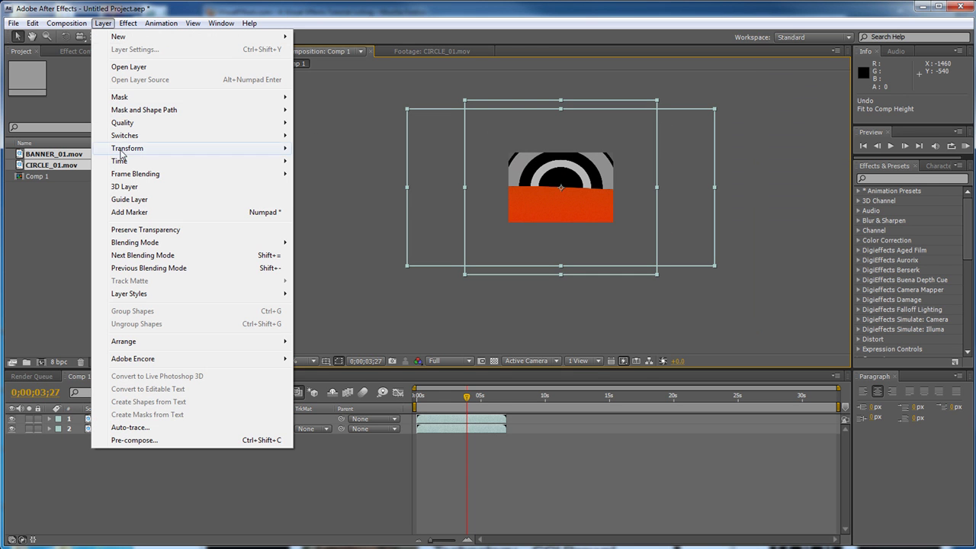
pyautogui.moveTo(128, 167)
pyautogui.moveTo(135, 150)
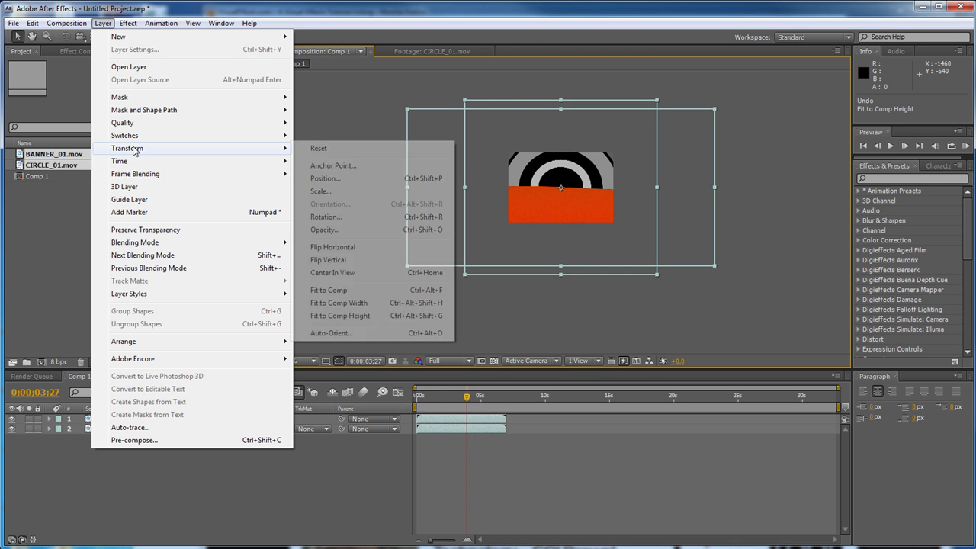
pyautogui.click(342, 303)
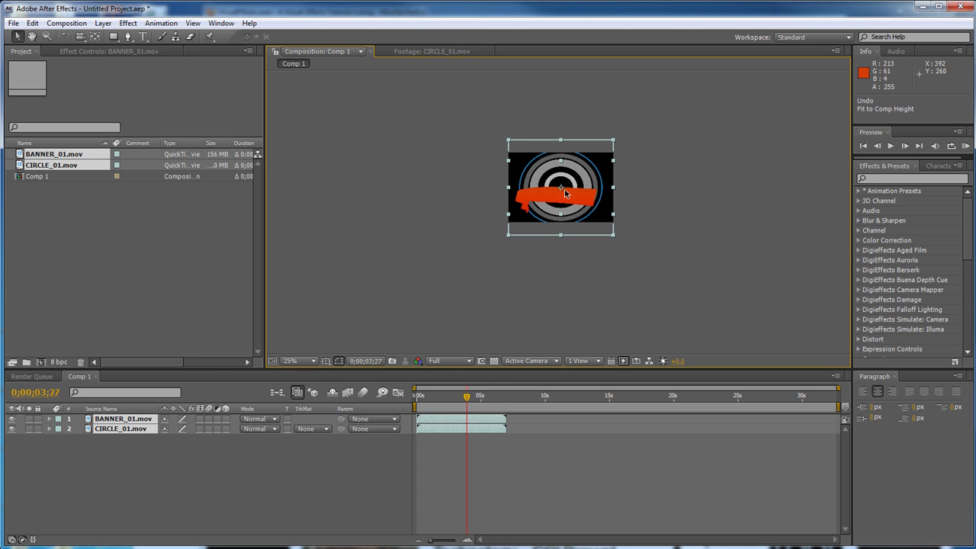
pyautogui.hotkey('ctrl', 'alt', 'shift', 'h')
# Try Fit to Comp on both the BANNER_01.mov and CIRCLE_01.mov layers, and undo it
pyautogui.click(67, 23)
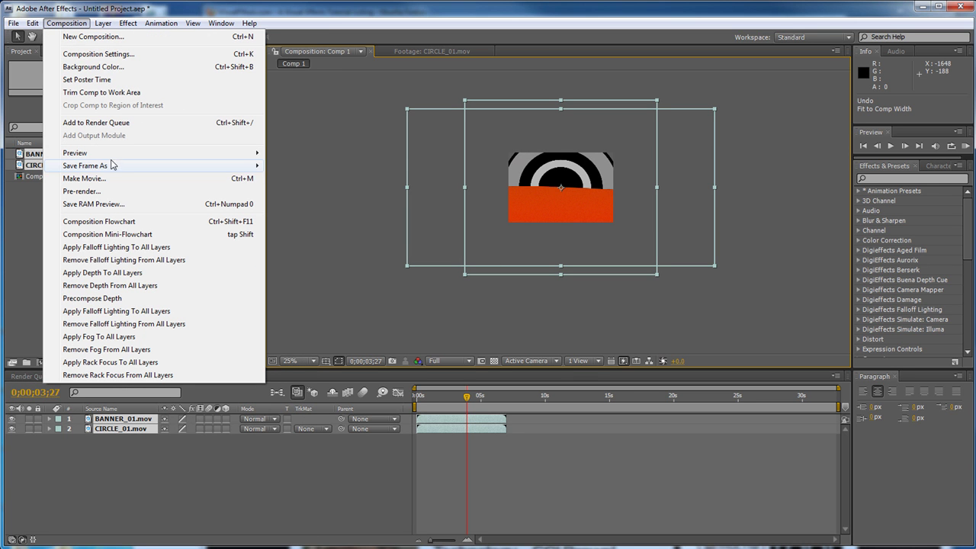
pyautogui.moveTo(105, 166)
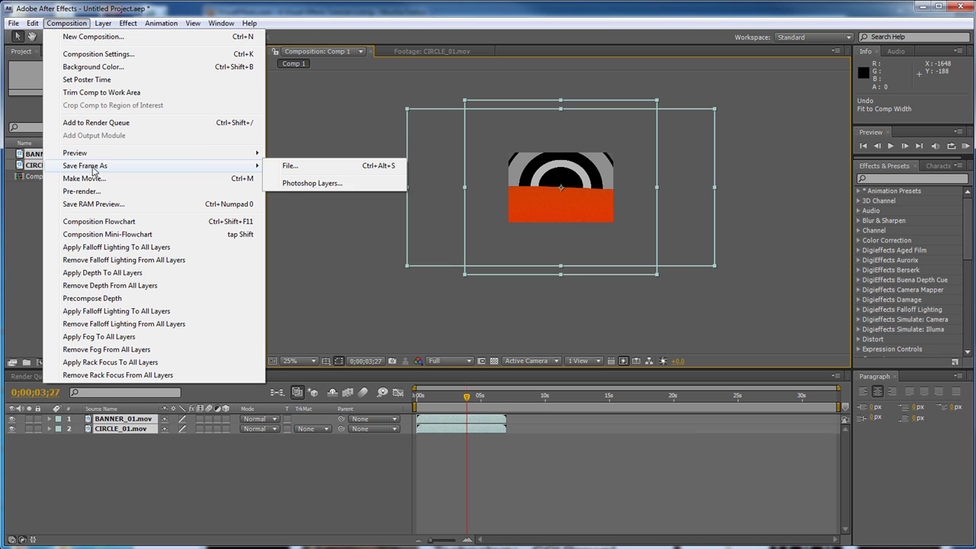
pyautogui.moveTo(103, 23)
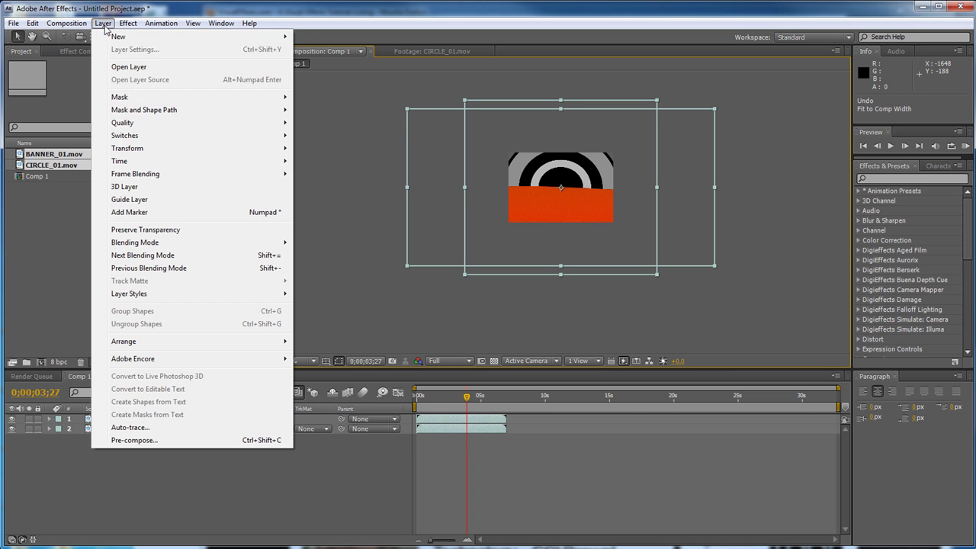
pyautogui.moveTo(121, 150)
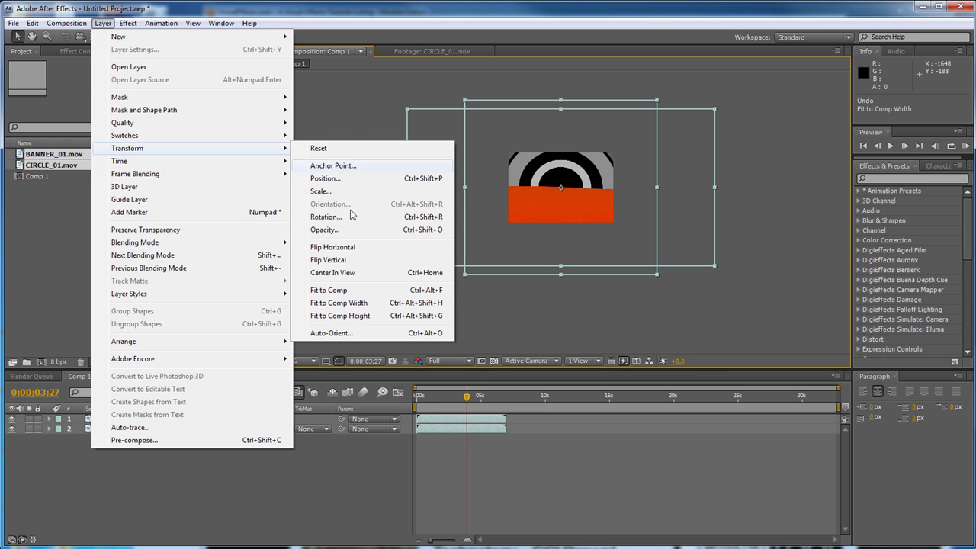
pyautogui.click(332, 290)
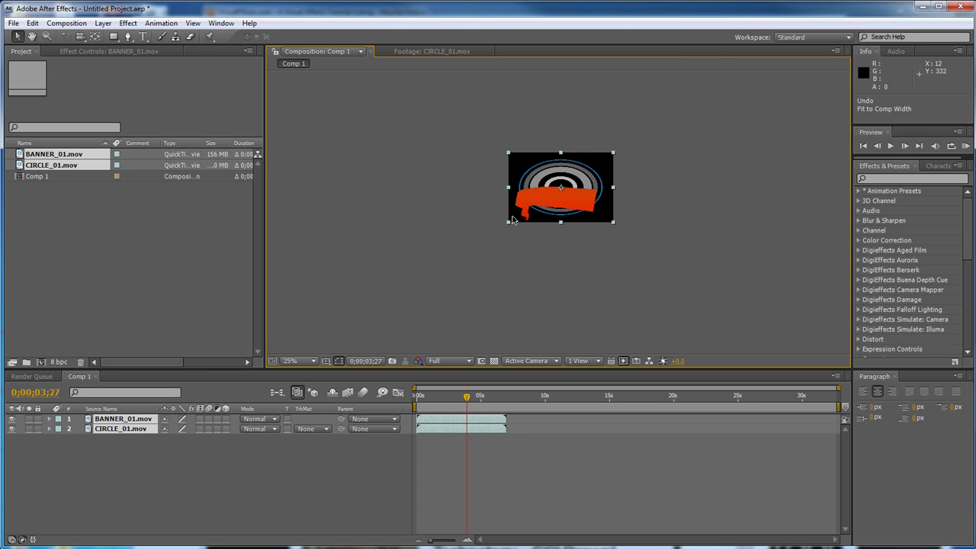
pyautogui.hotkey('ctrl', 'alt', 'f')
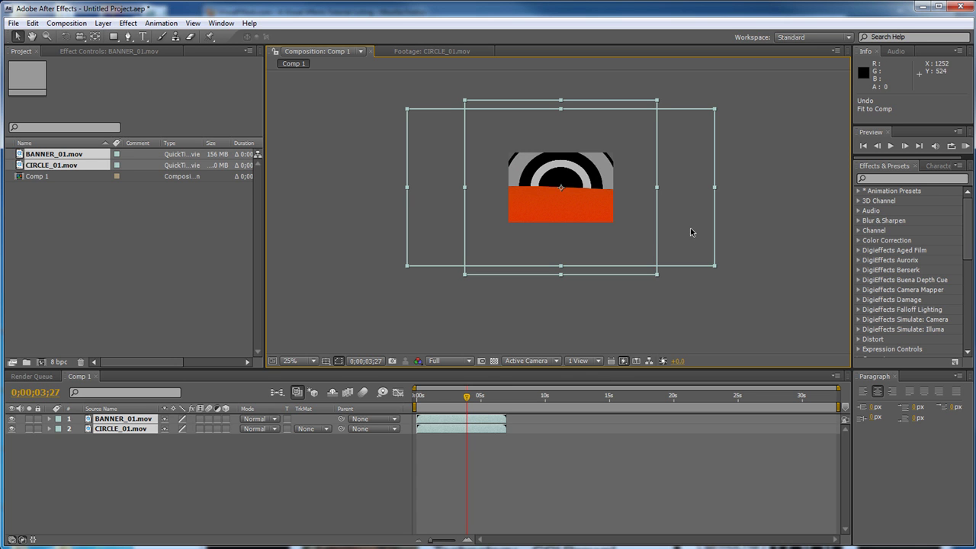
# Delete the CIRCLE_01.mov layer from Comp 1, keeping only the BANNER_01.mov layer
pyautogui.click(348, 245)
pyautogui.click(214, 420)
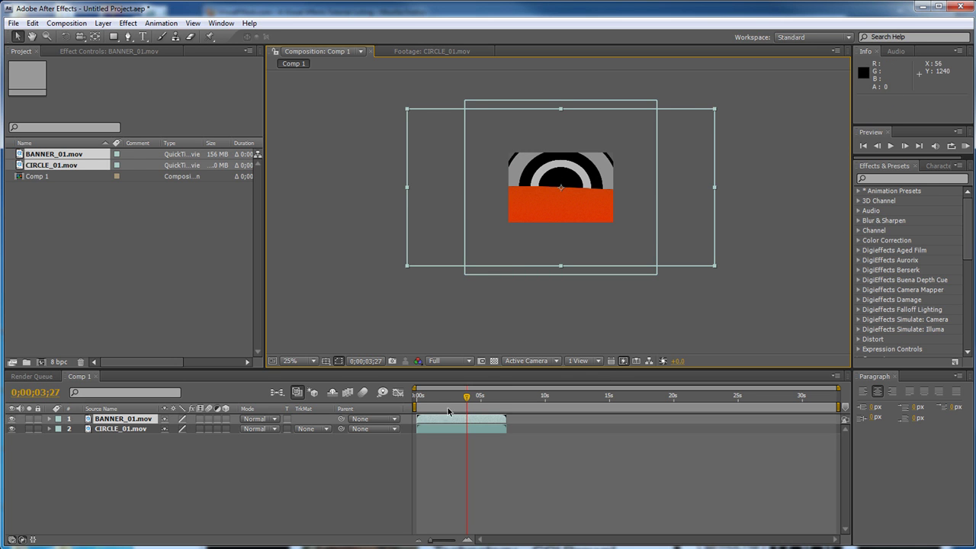
pyautogui.click(118, 430)
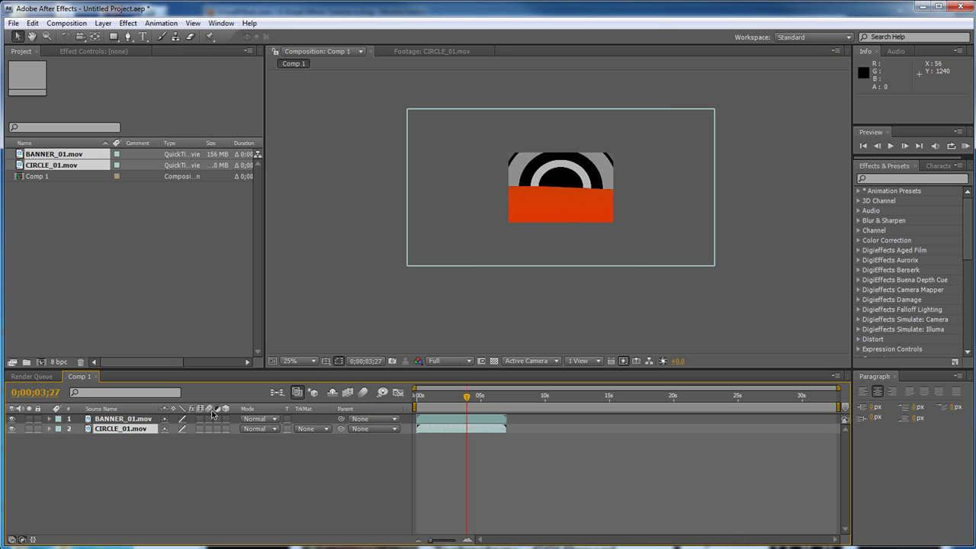
pyautogui.press('Delete')
# Fit the BANNER_01.mov layer to the composition's width with Fit to Comp Width
pyautogui.click(103, 23)
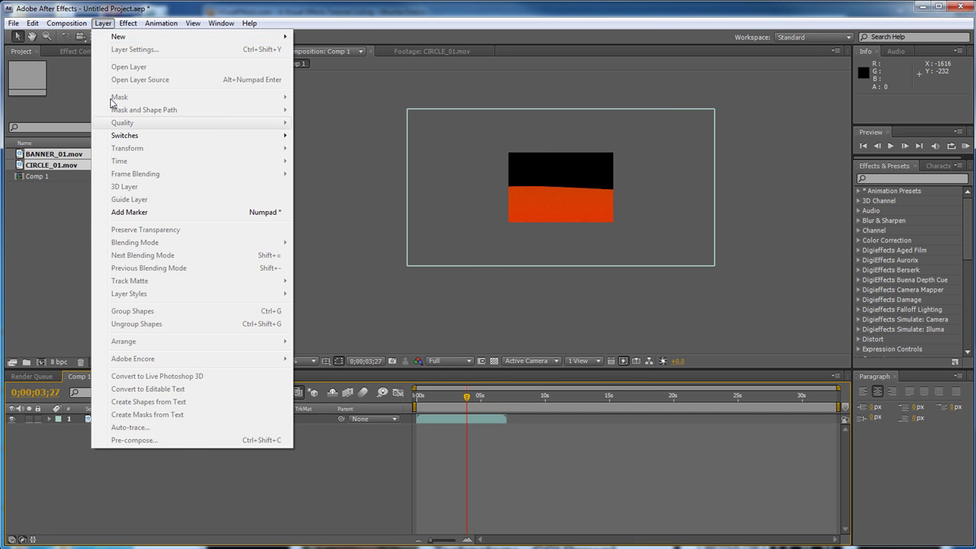
pyautogui.moveTo(68, 25)
pyautogui.click(588, 200)
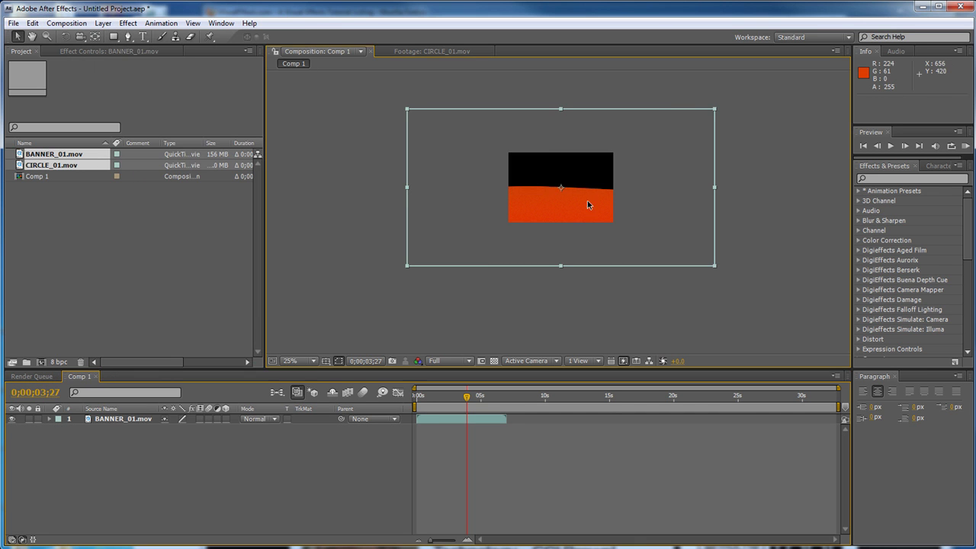
pyautogui.click(103, 23)
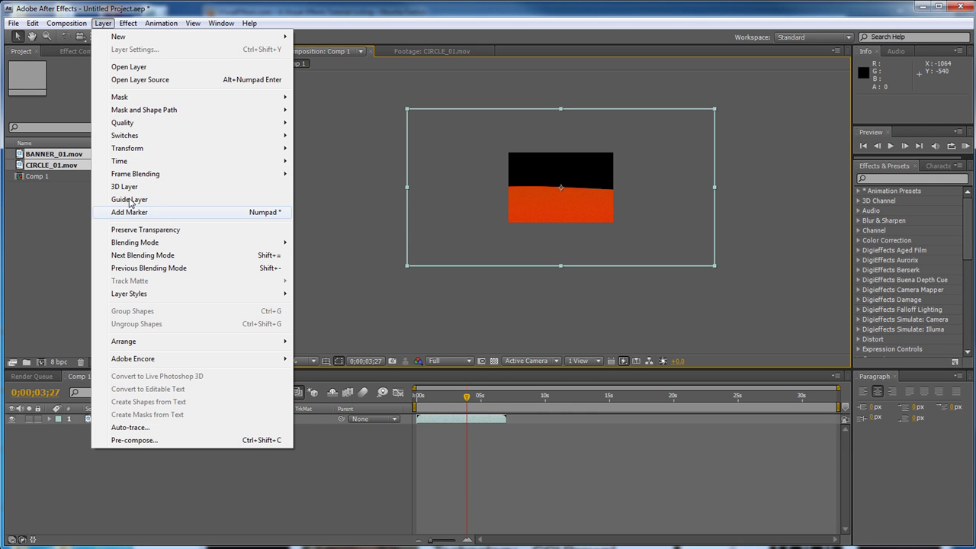
pyautogui.moveTo(128, 162)
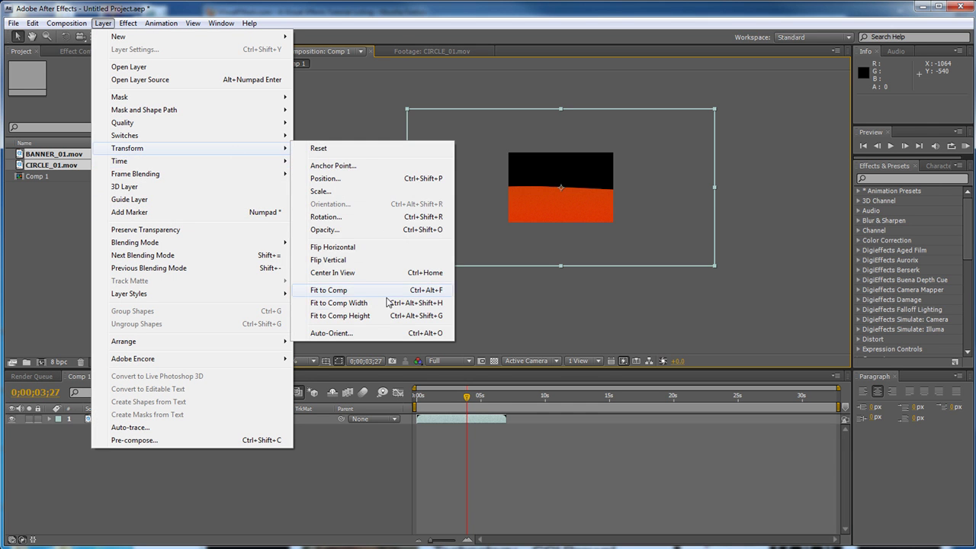
pyautogui.click(354, 302)
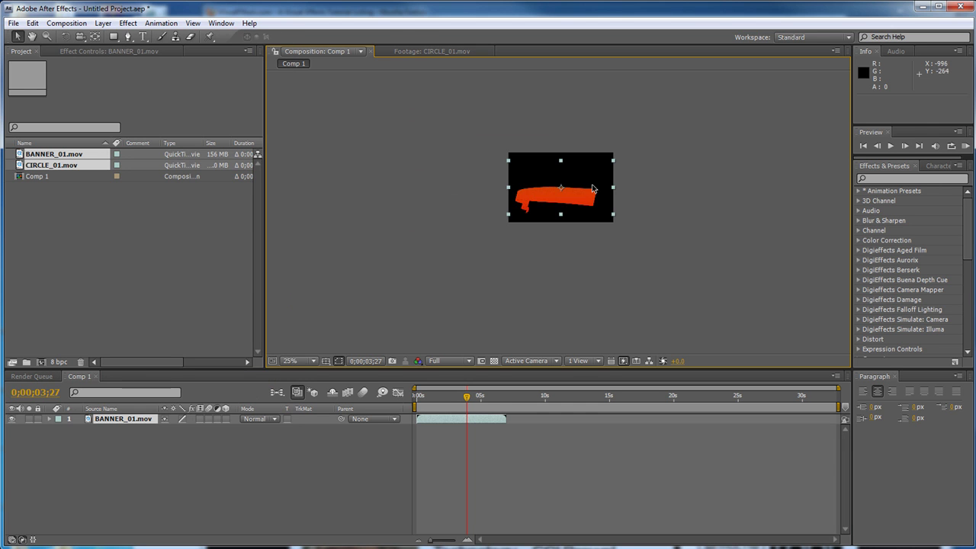
pyautogui.scroll(4, 563, 177)
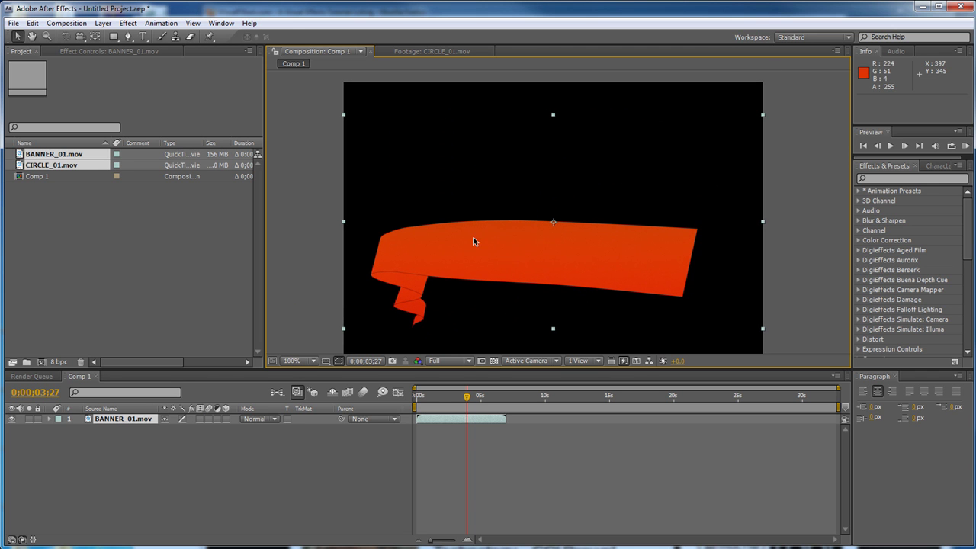
# Flip the BANNER_01.mov layer horizontally and vertically with the transform commands
pyautogui.click(103, 23)
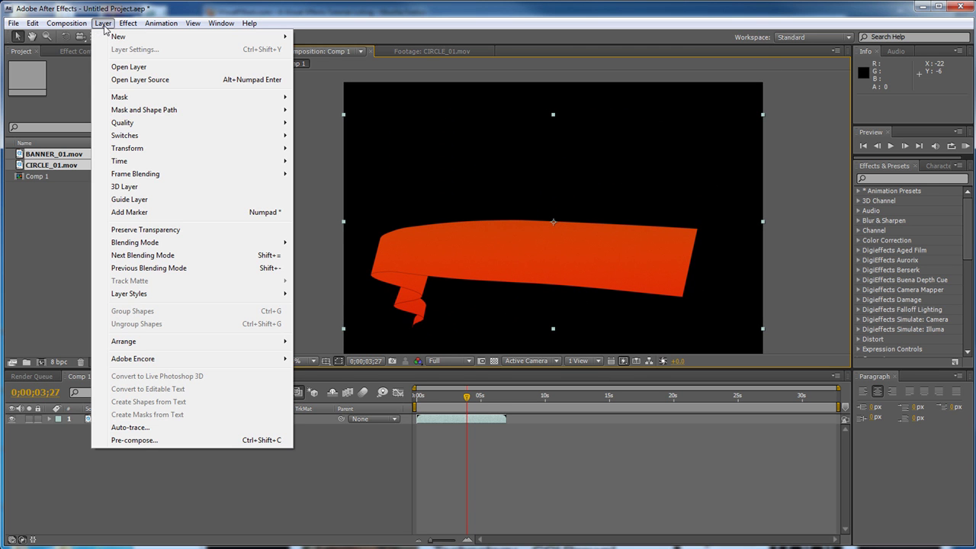
pyautogui.moveTo(129, 151)
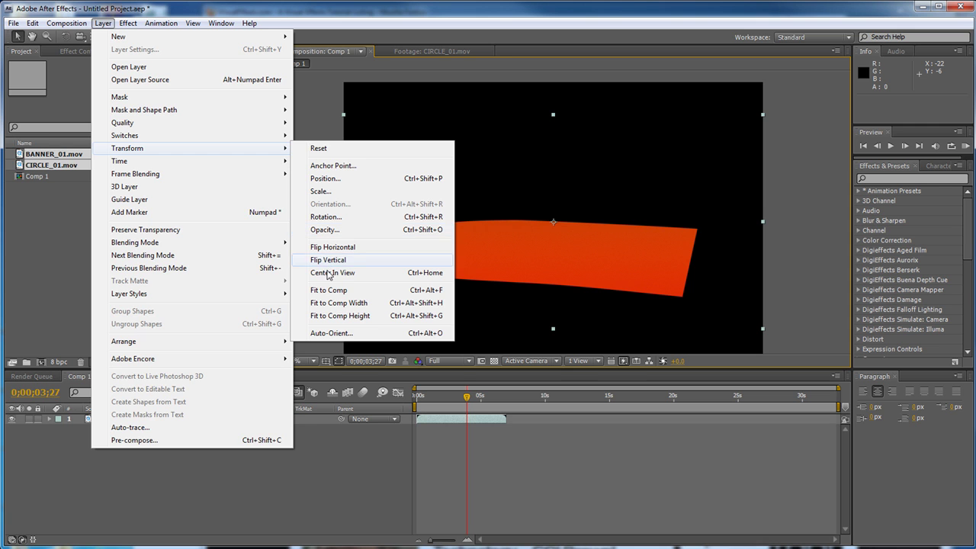
pyautogui.click(339, 250)
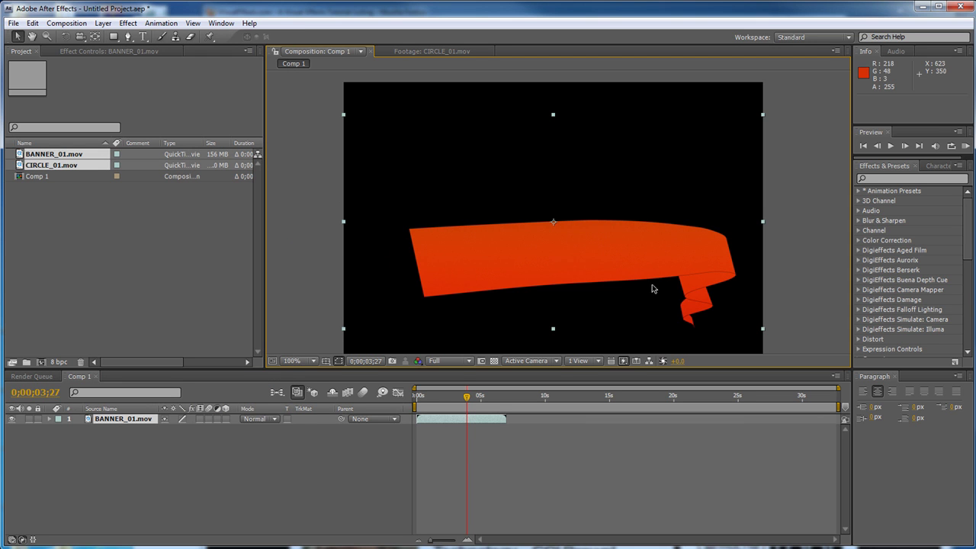
pyautogui.click(107, 24)
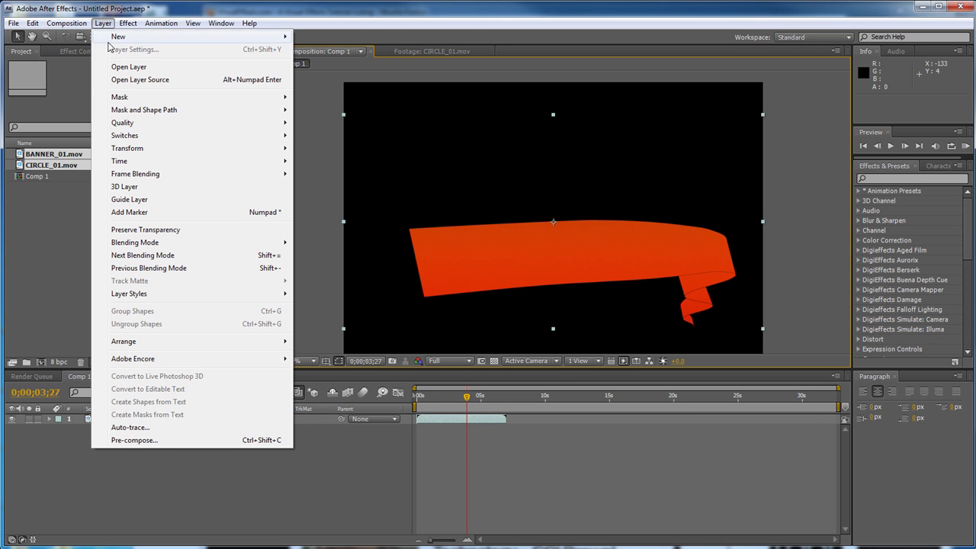
pyautogui.moveTo(129, 149)
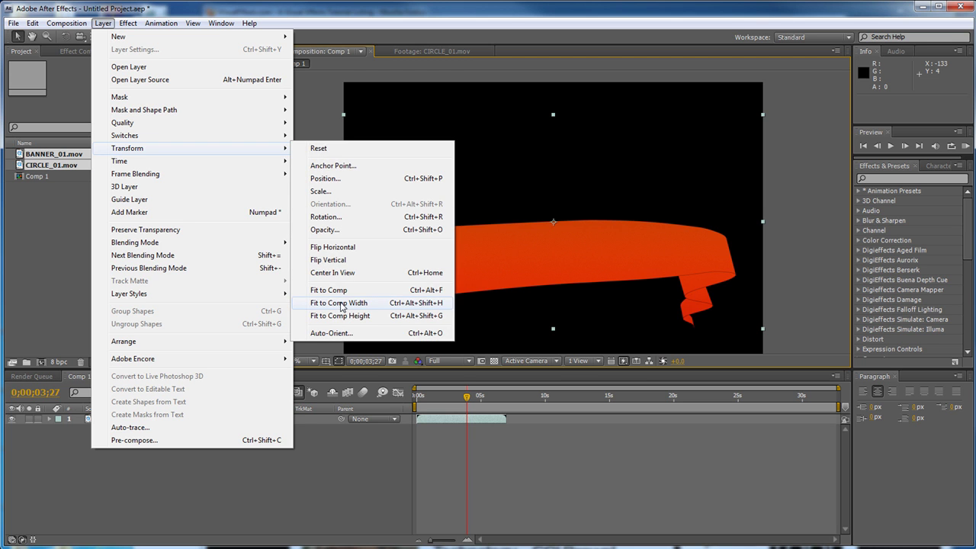
pyautogui.click(341, 260)
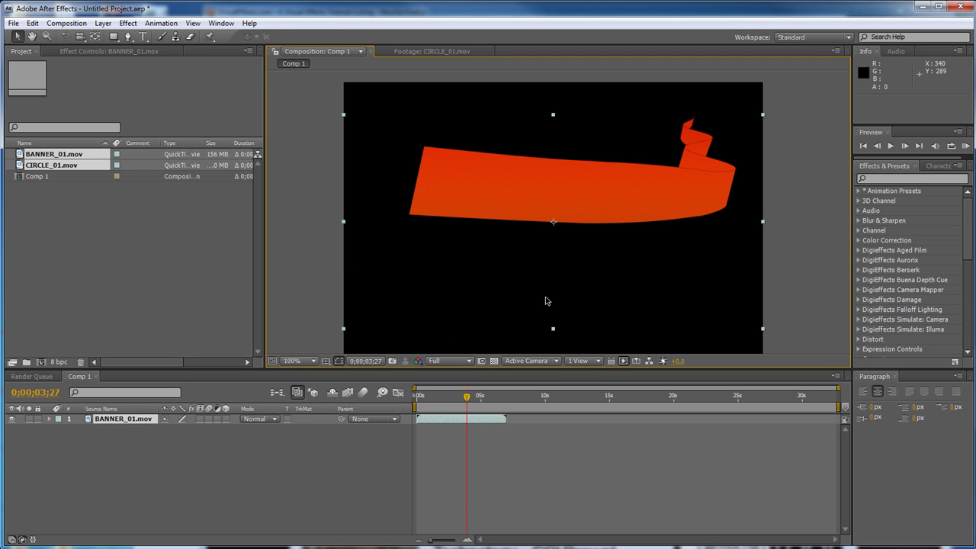
pyautogui.rightClick(464, 421)
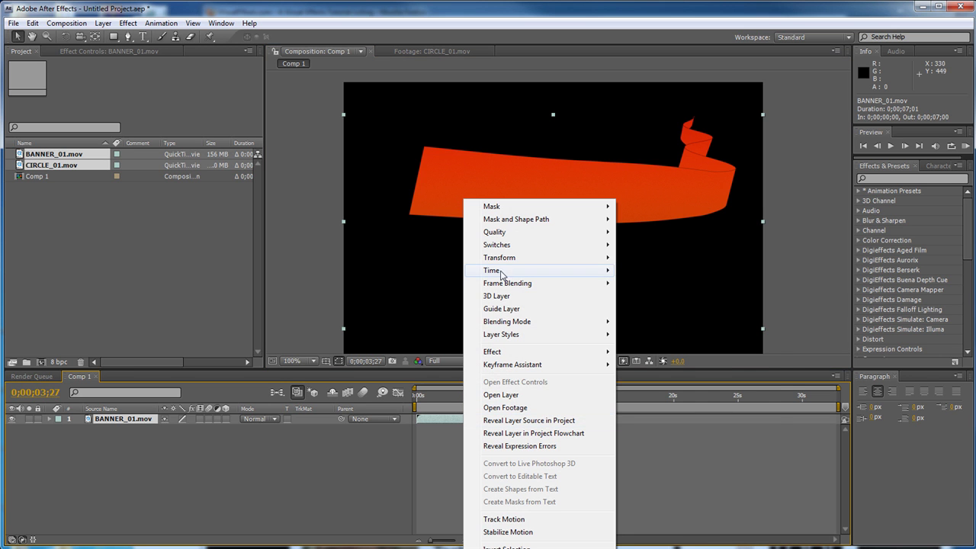
pyautogui.moveTo(501, 264)
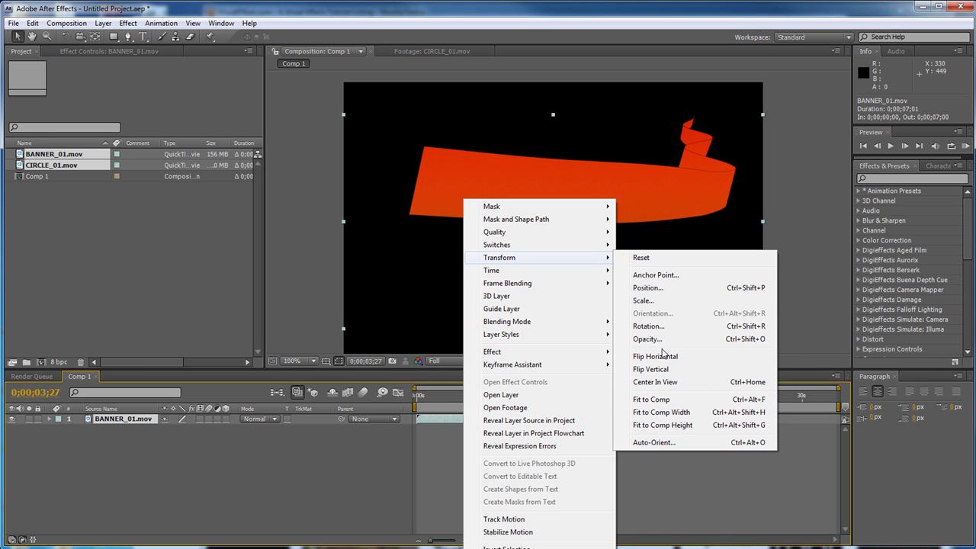
pyautogui.click(431, 426)
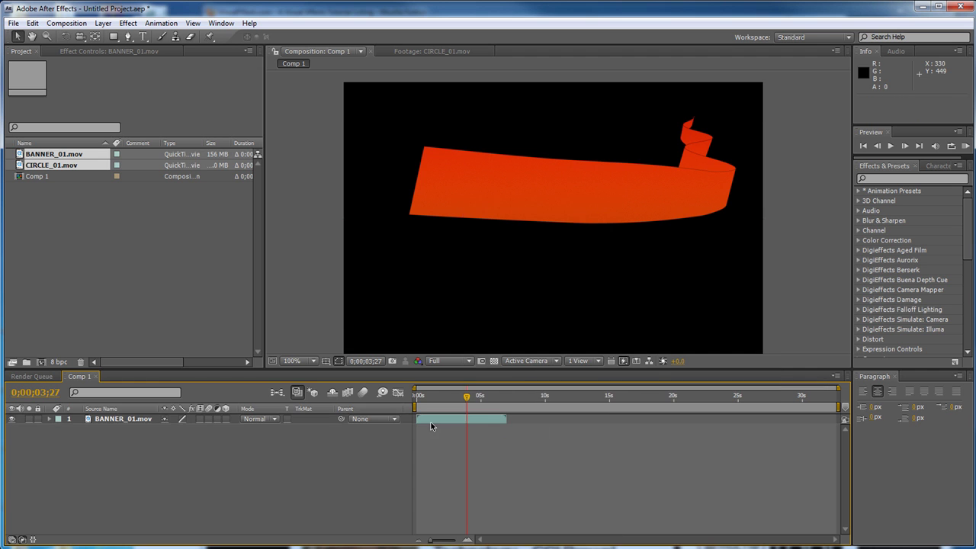
pyautogui.click(555, 231)
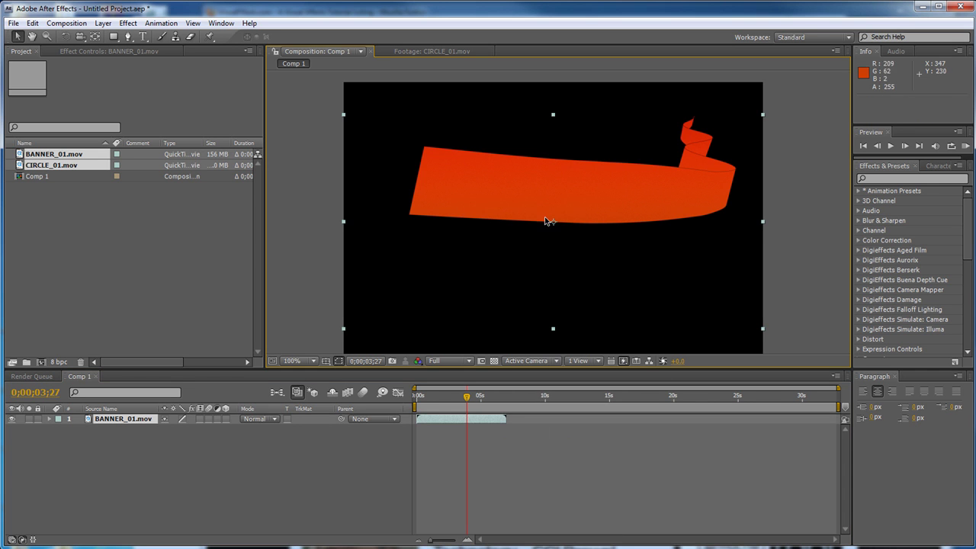
pyautogui.press(',')
pyautogui.press('.')
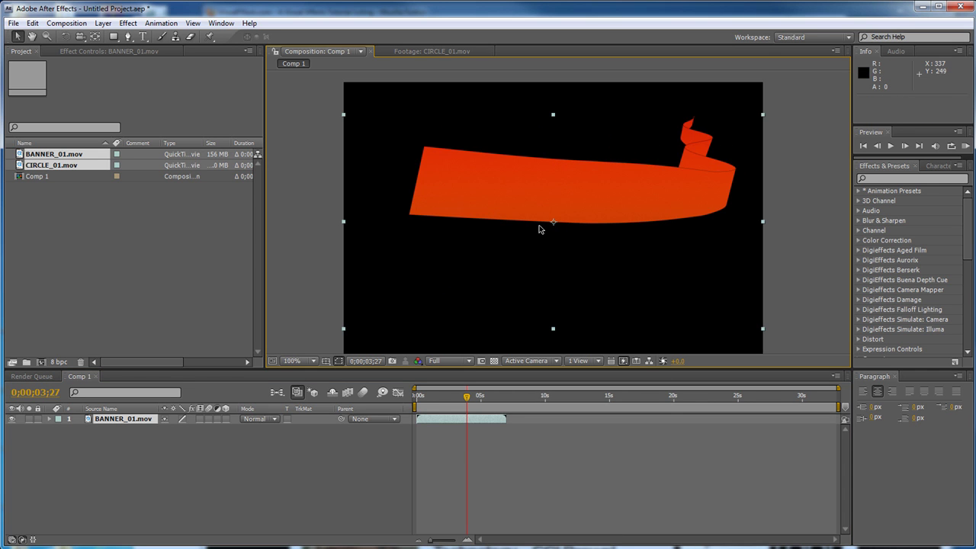
pyautogui.moveTo(571, 224); pyautogui.dragTo(575, 217)
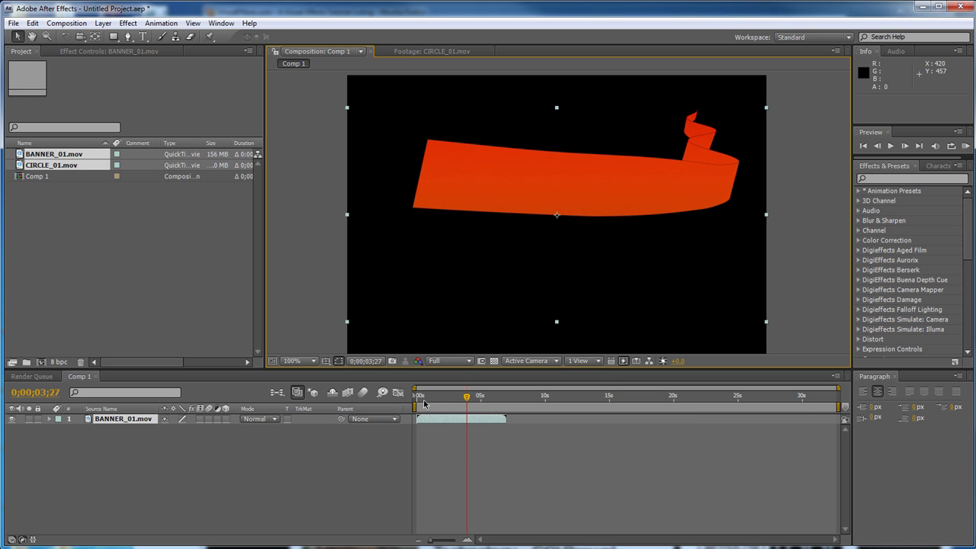
# Scrub through the flipped banner's animation and leave the current time at 0;00;02;20
pyautogui.moveTo(419, 399); pyautogui.dragTo(448, 402)
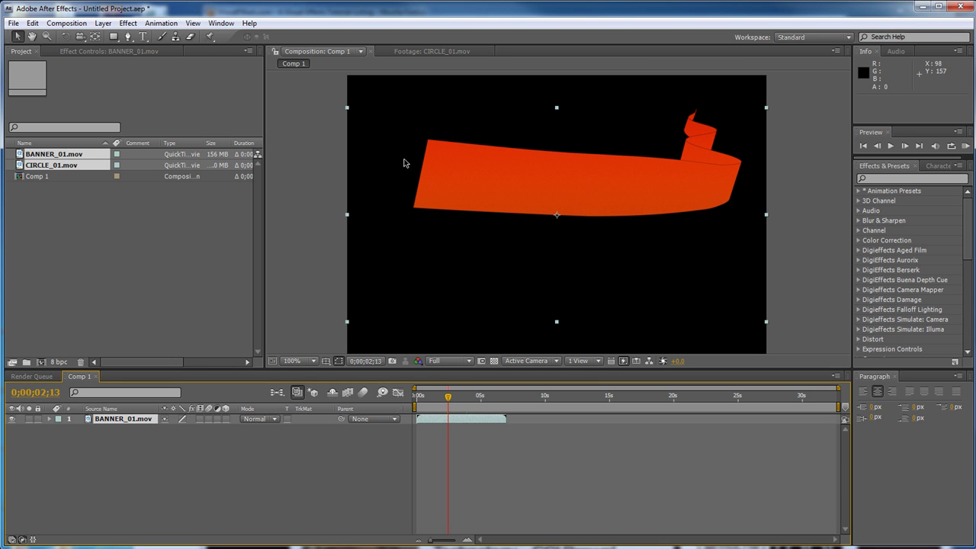
pyautogui.click(428, 402)
pyautogui.moveTo(445, 403); pyautogui.dragTo(451, 402)
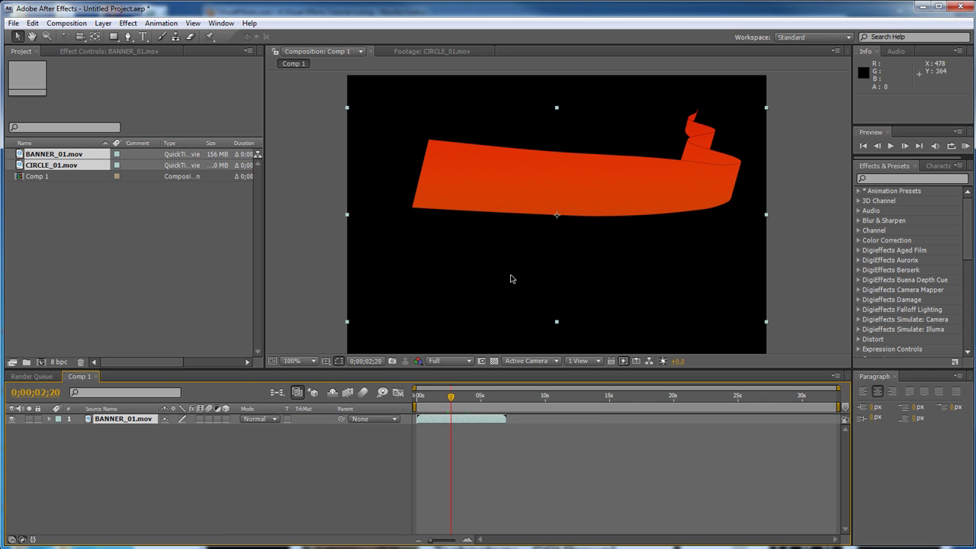
# Pre-compose the BANNER_01.mov layer as BANNER_01.mov Comp 1, moving all attributes into the new composition
pyautogui.rightClick(451, 421)
pyautogui.click(431, 418)
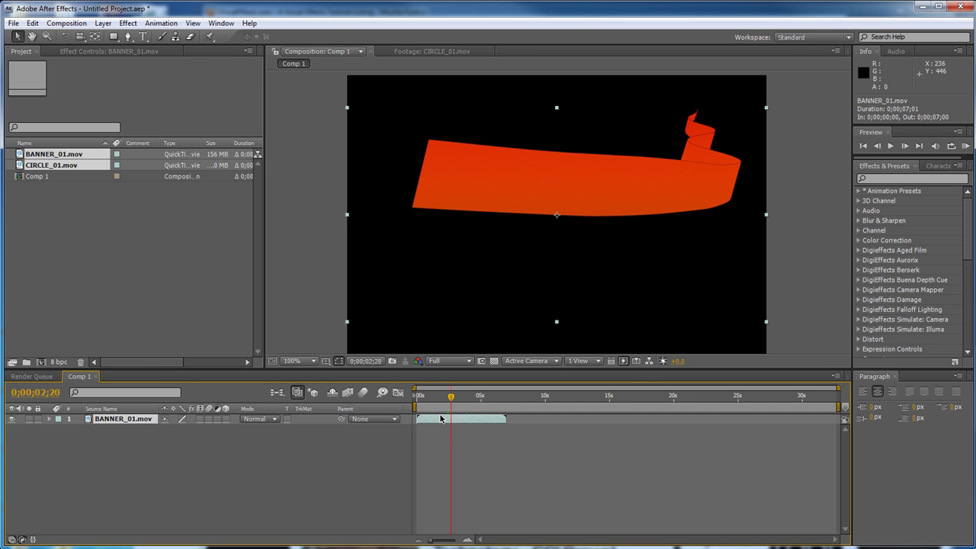
pyautogui.hotkey('ctrl', 'shift', 'c')
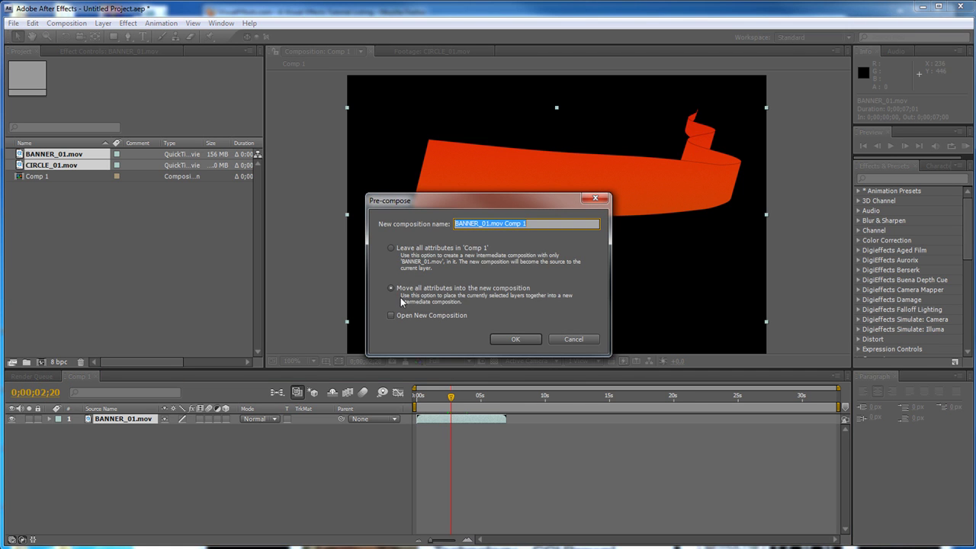
pyautogui.click(519, 339)
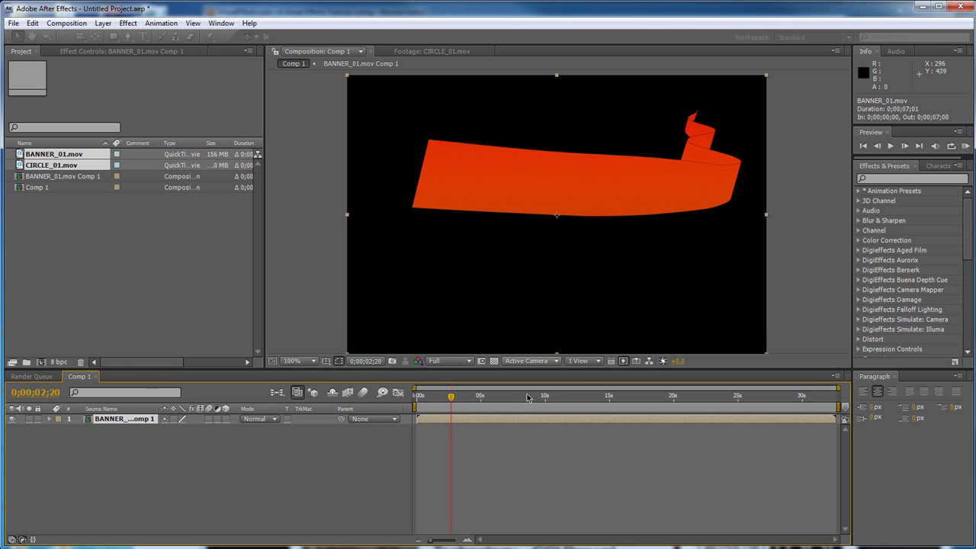
# Find where the banner footage ends and set the end of Comp 1's work area at 0;00;07;03
pyautogui.click(508, 405)
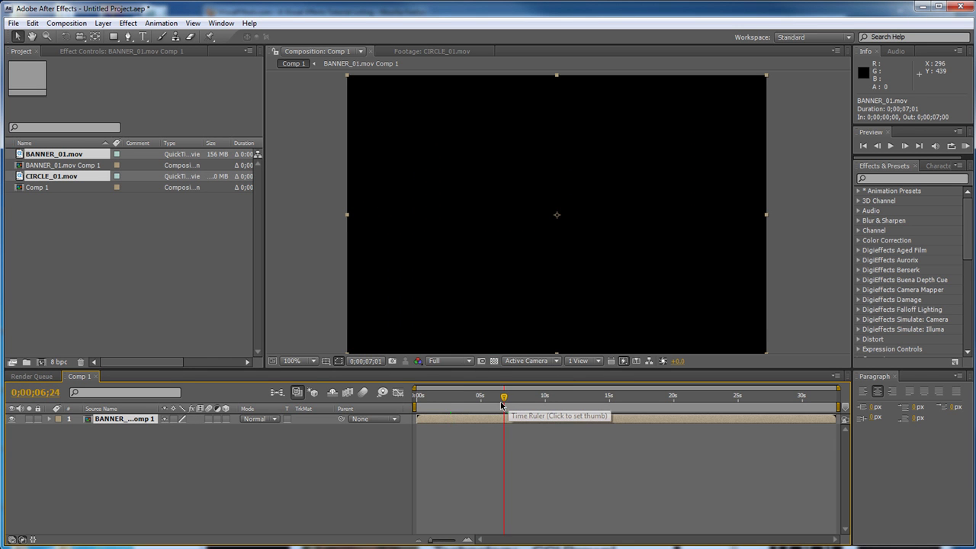
pyautogui.click(495, 405)
pyautogui.moveTo(503, 405); pyautogui.dragTo(508, 406)
pyautogui.press('n')
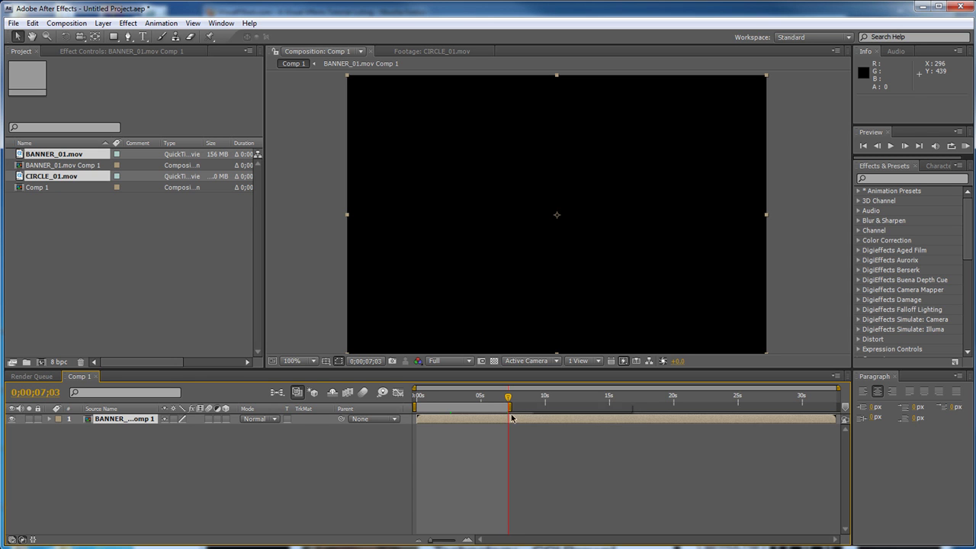
# Move the work area's start slightly past the beginning of Comp 1, and scrub the current time to 0;00;06;18
pyautogui.rightClick(442, 420)
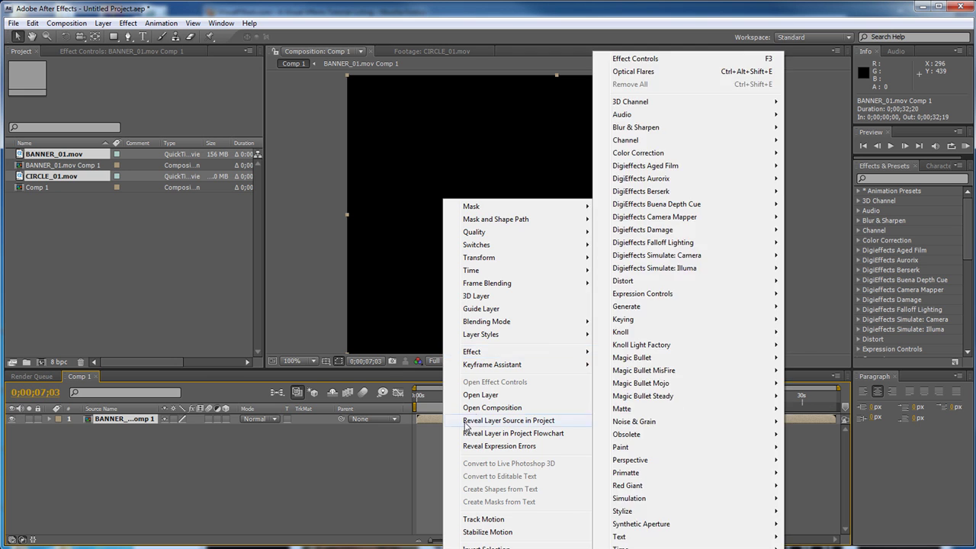
pyautogui.click(428, 407)
pyautogui.moveTo(430, 402); pyautogui.dragTo(422, 402)
pyautogui.moveTo(493, 398); pyautogui.dragTo(501, 399)
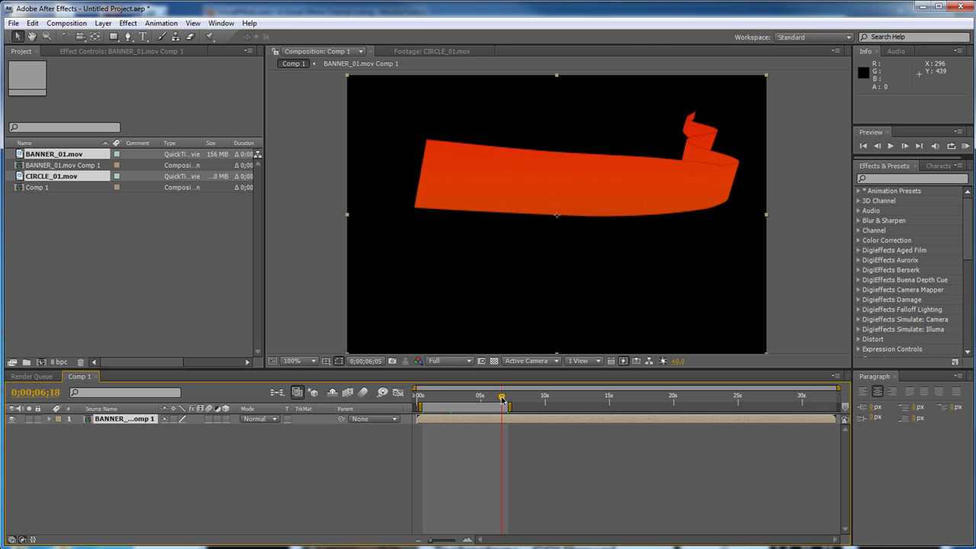
# Set the end of Comp 1's work area at 0;00;06;18, and try trimming the composition to the work area
pyautogui.press('n')
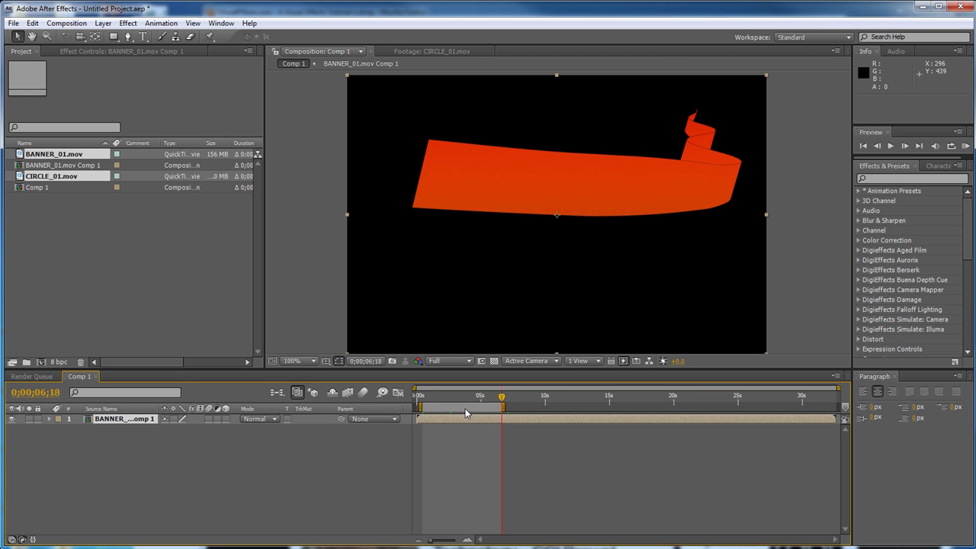
pyautogui.rightClick(465, 408)
pyautogui.click(495, 444)
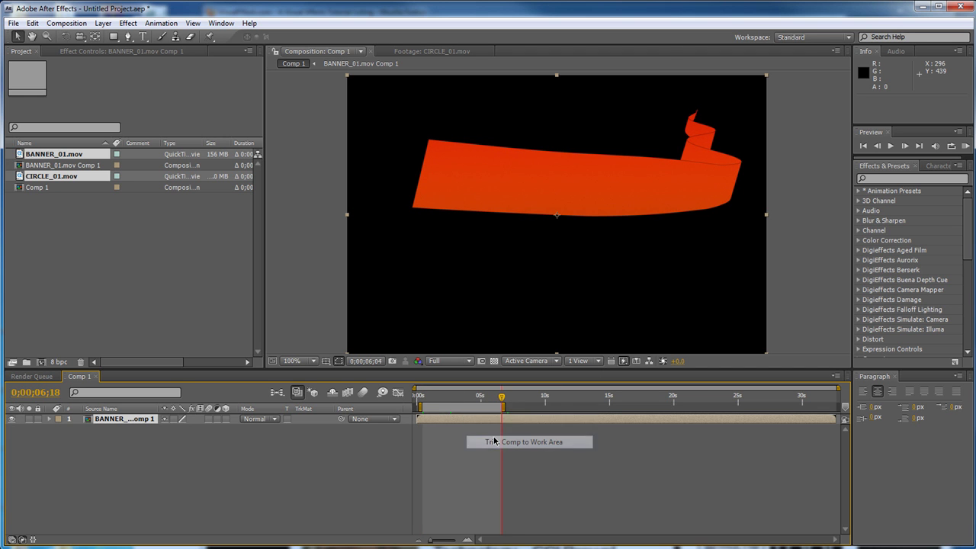
pyautogui.hotkey('ctrl', 'z')
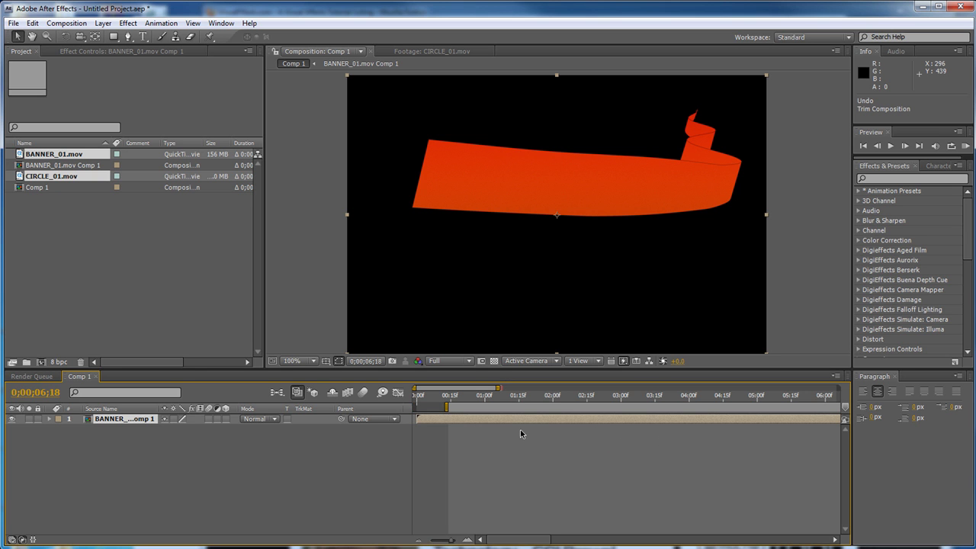
# In BANNER_01.mov Comp 1 at 0;00;05;19, draw a region of interest around the whole banner and tighten its top and left edges
pyautogui.click(469, 398)
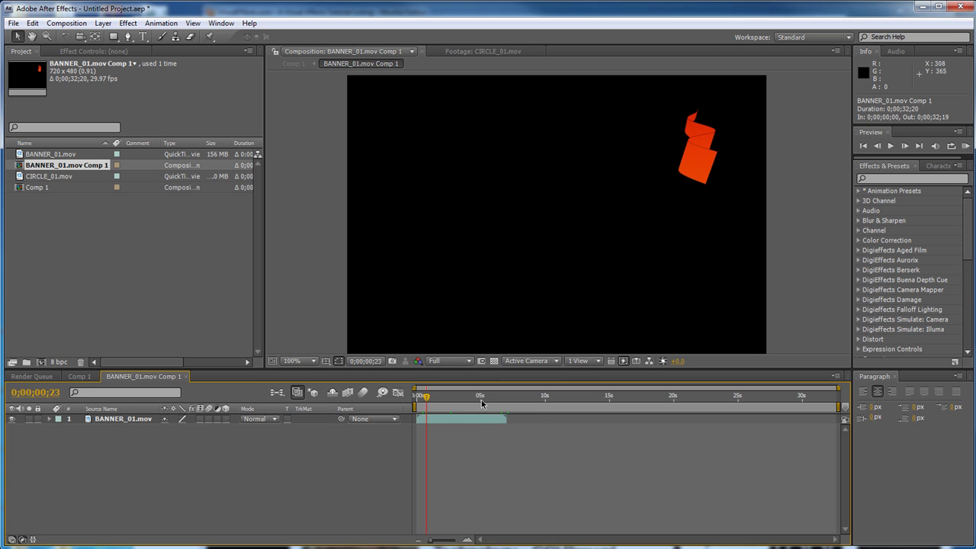
pyautogui.moveTo(432, 404); pyautogui.dragTo(489, 404)
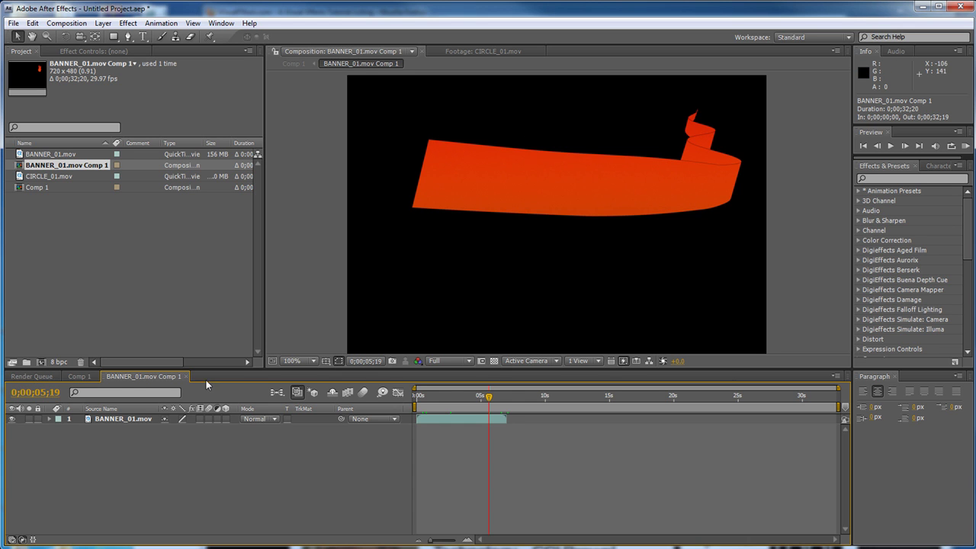
pyautogui.click(482, 362)
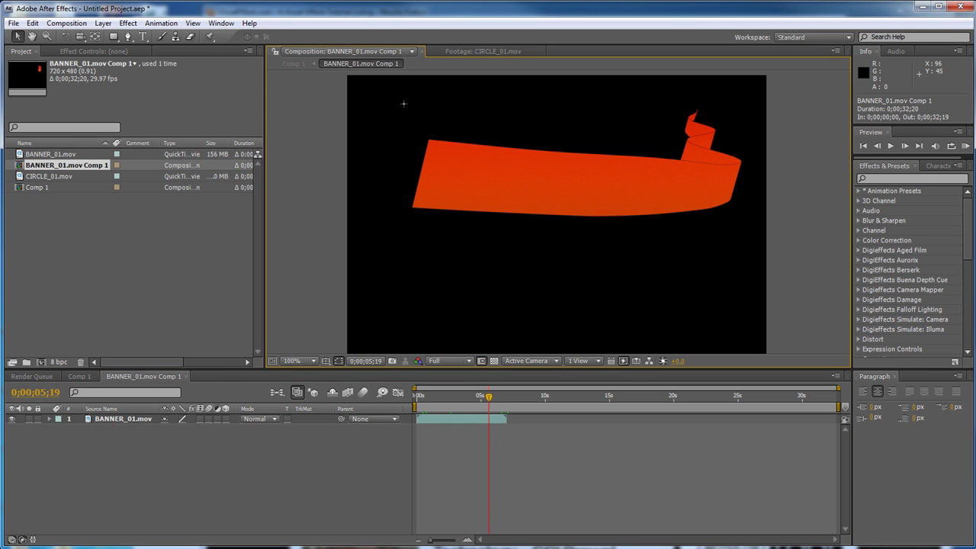
pyautogui.moveTo(396, 92); pyautogui.dragTo(753, 224)
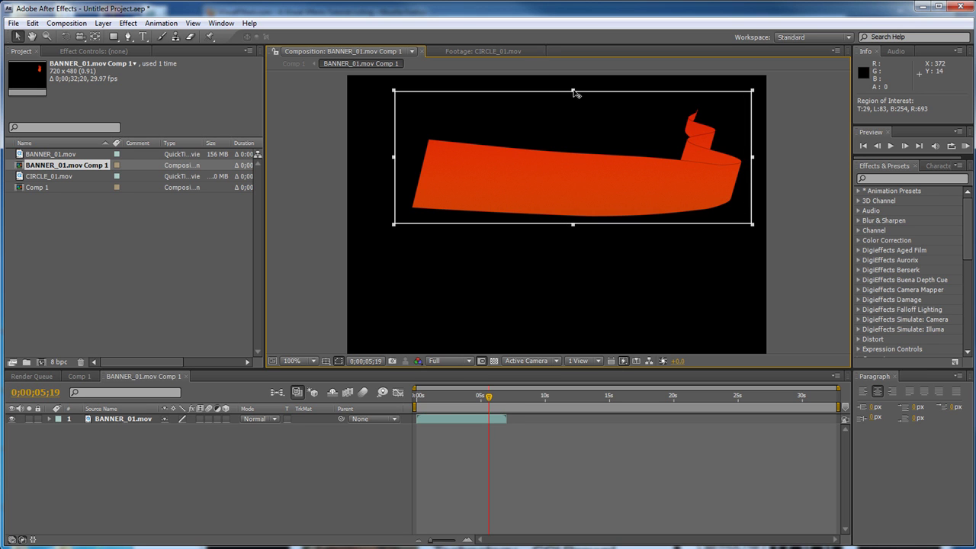
pyautogui.moveTo(576, 93); pyautogui.dragTo(578, 104)
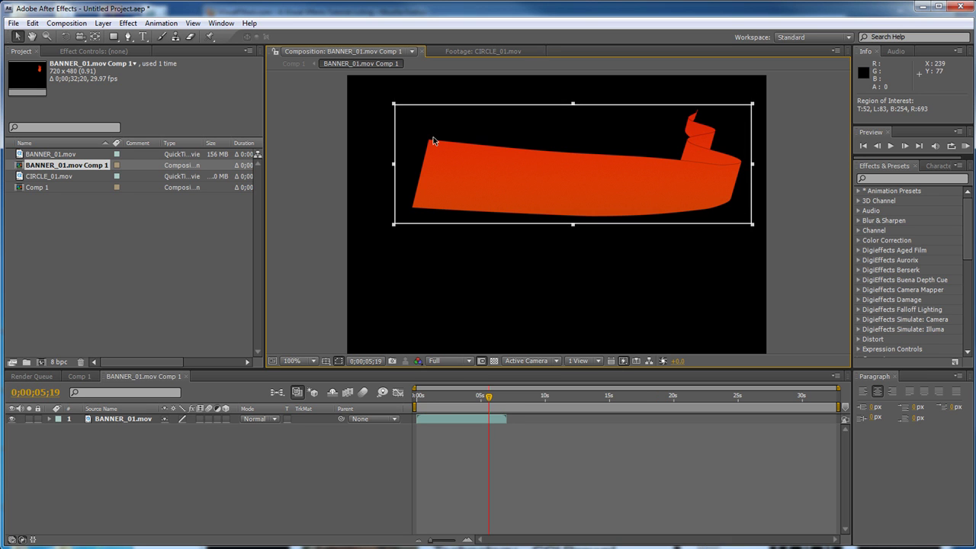
pyautogui.moveTo(395, 167); pyautogui.dragTo(401, 165)
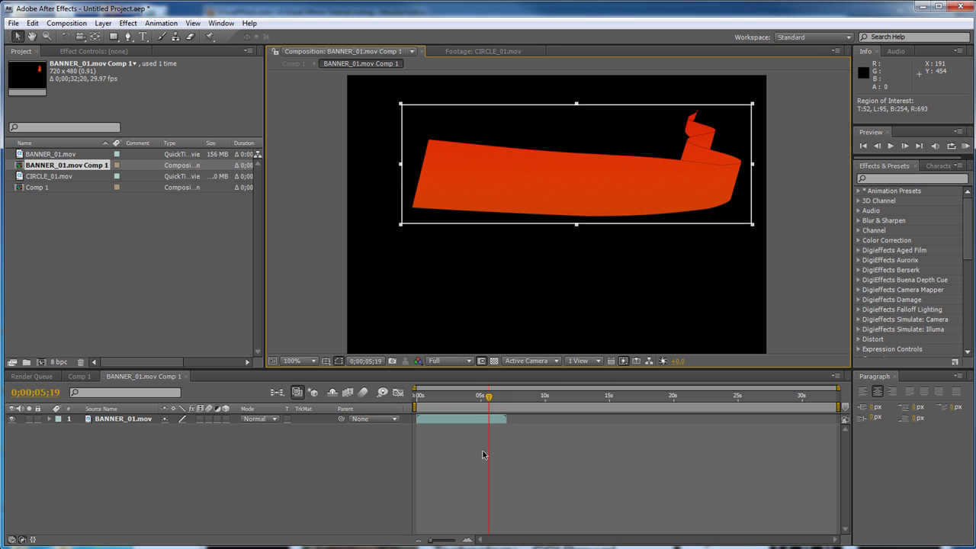
# Crop BANNER_01.mov Comp 1 to the region of interest at 0;00;03;02, and check its new dimensions in the composition settings
pyautogui.moveTo(471, 403)
pyautogui.mouseDown()
pyautogui.moveTo(481, 403)
pyautogui.moveTo(442, 403)
pyautogui.moveTo(508, 402)
pyautogui.moveTo(416, 407)
pyautogui.moveTo(456, 405)
pyautogui.mouseUp()
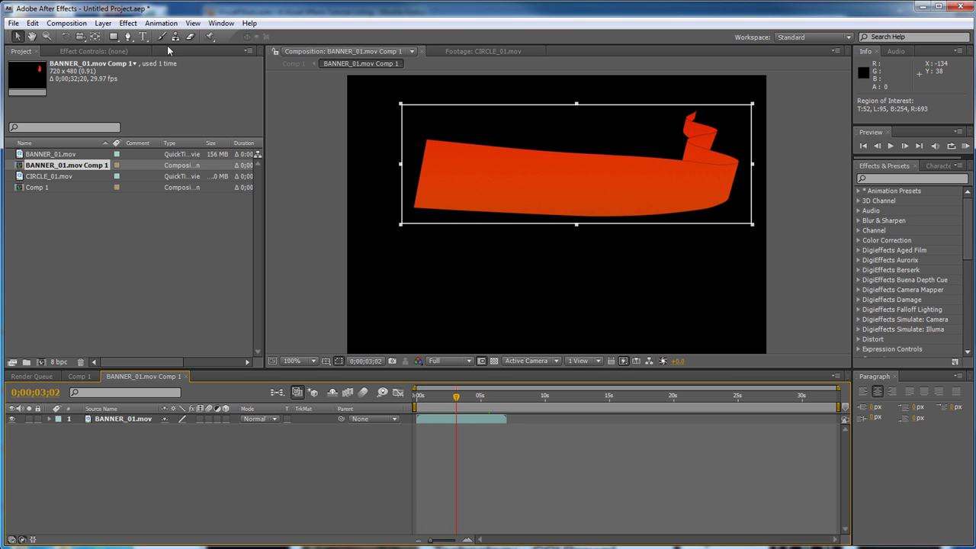
pyautogui.click(101, 24)
pyautogui.moveTo(67, 24)
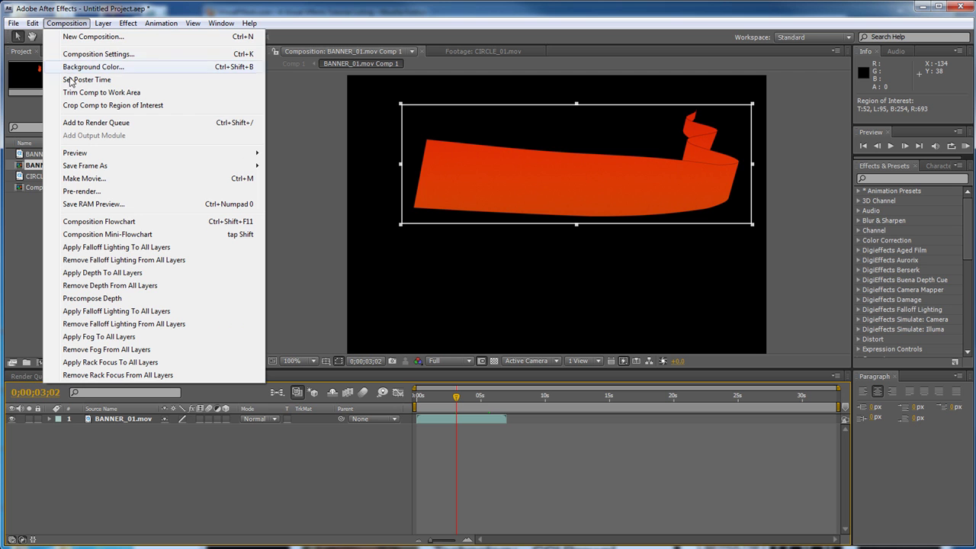
pyautogui.click(80, 107)
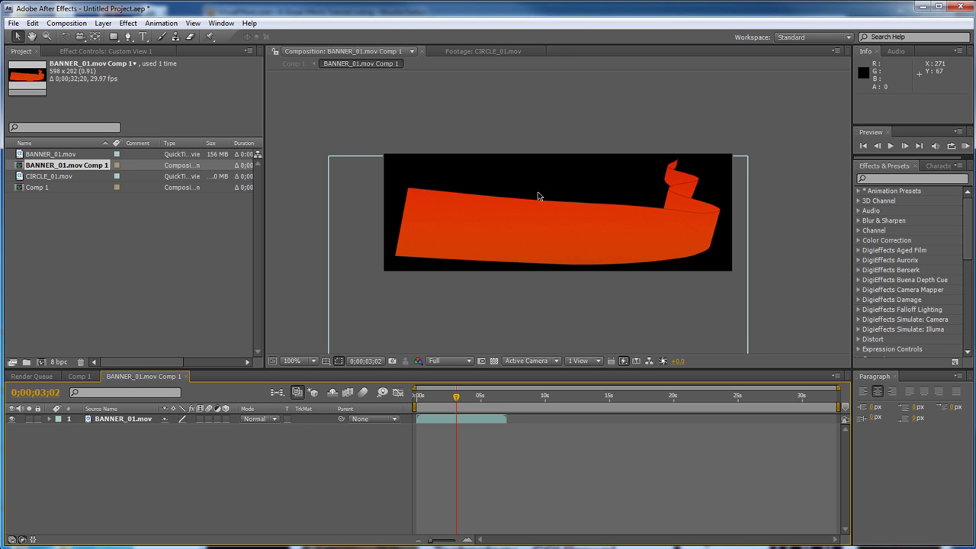
pyautogui.hotkey('ctrl', 'k')
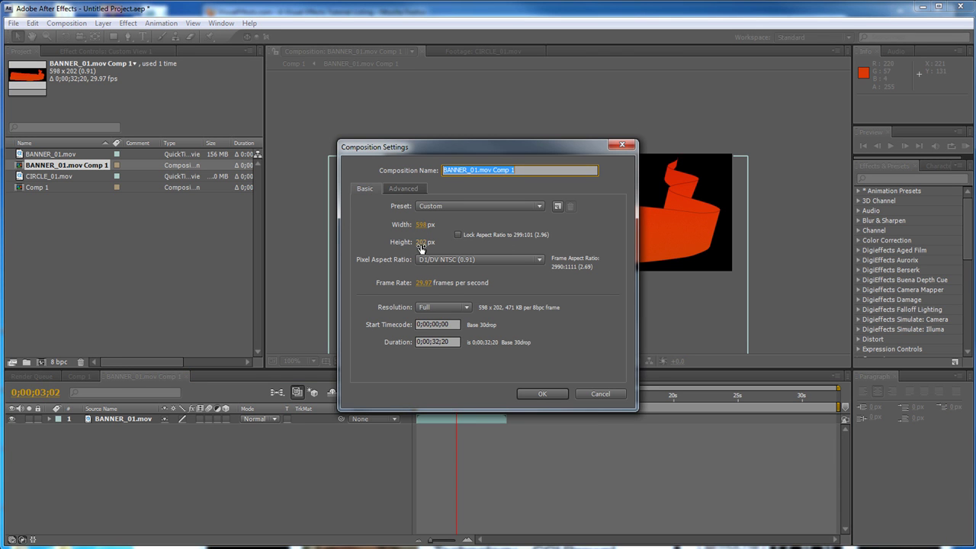
pyautogui.click(543, 393)
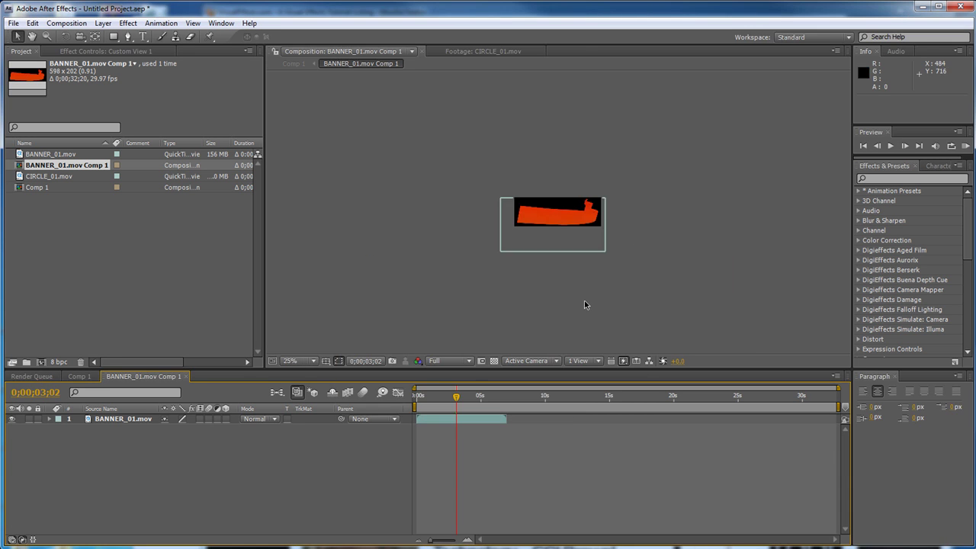
# Try moving the BANNER_01.mov layer within the cropped composition
pyautogui.moveTo(557, 218); pyautogui.dragTo(549, 205)
pyautogui.hotkey('ctrl', 'z')
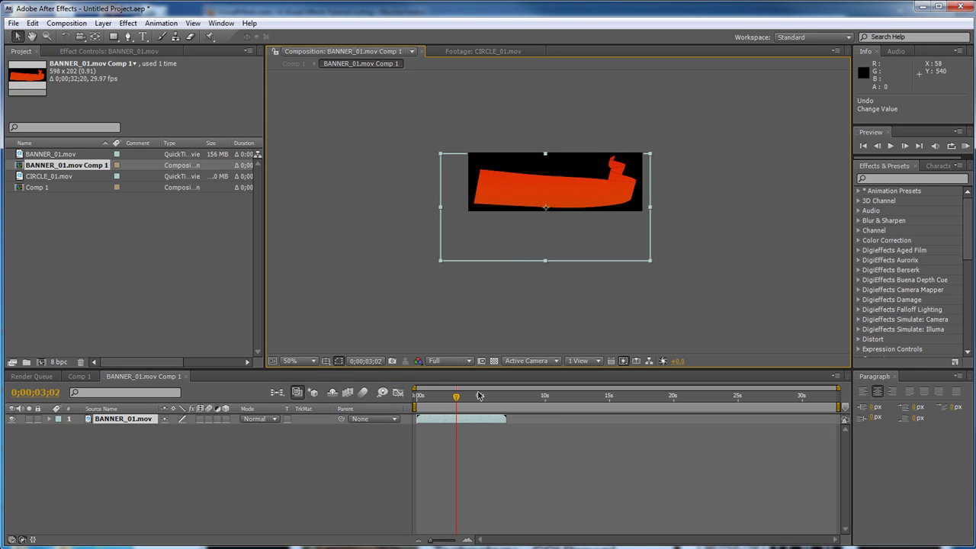
# Reposition the cropped banner composition in Comp 1 to 356, 226, and scrub the current time to 0;00;03;10
pyautogui.click(76, 376)
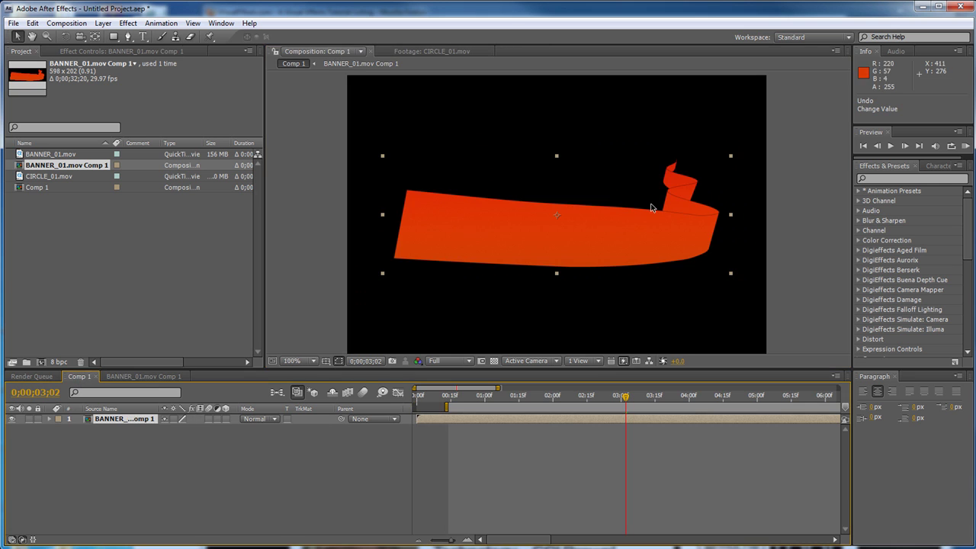
pyautogui.moveTo(633, 245)
pyautogui.mouseDown()
pyautogui.moveTo(641, 227)
pyautogui.moveTo(600, 212)
pyautogui.moveTo(632, 240)
pyautogui.moveTo(624, 242)
pyautogui.mouseUp()
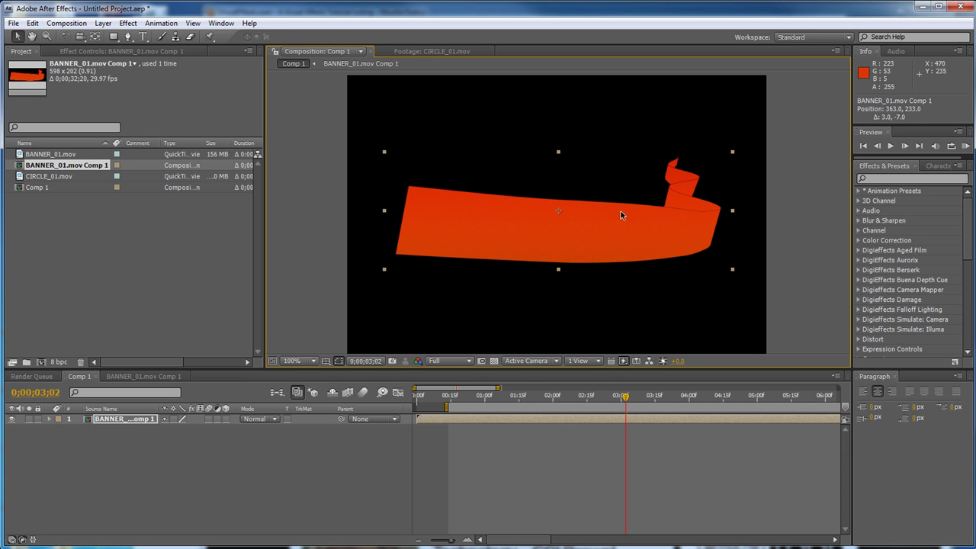
pyautogui.moveTo(586, 225); pyautogui.dragTo(579, 177)
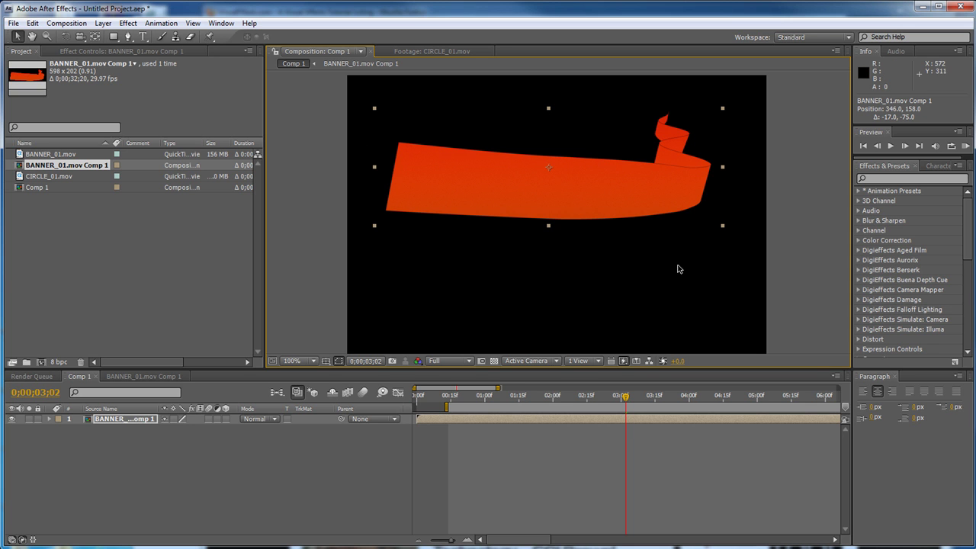
pyautogui.moveTo(634, 207); pyautogui.dragTo(639, 245)
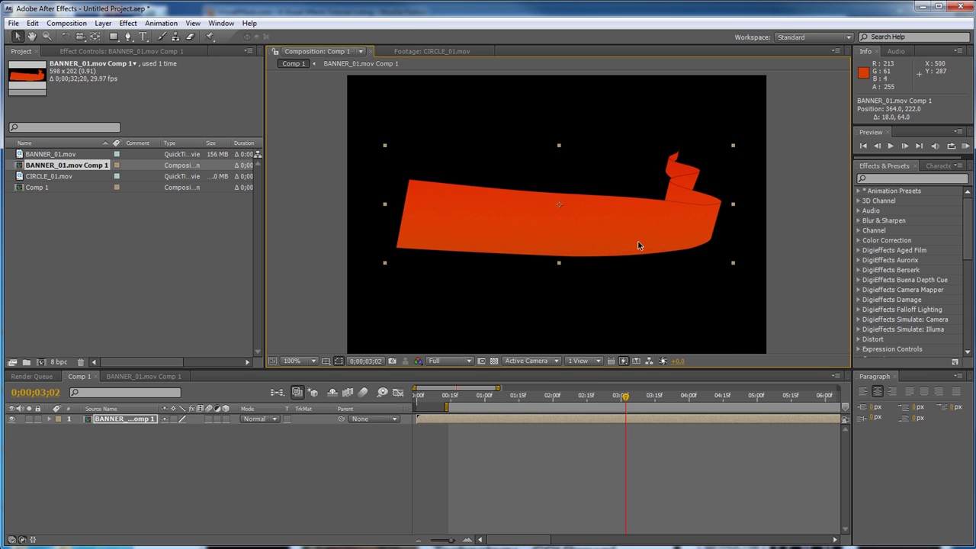
pyautogui.press(',')
pyautogui.moveTo(584, 211); pyautogui.dragTo(585, 216)
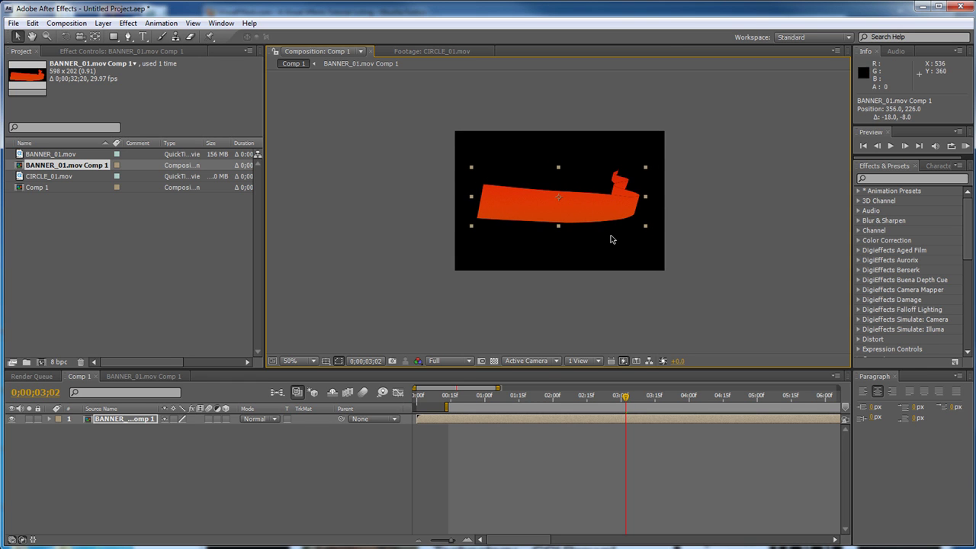
pyautogui.moveTo(573, 396); pyautogui.dragTo(651, 404)
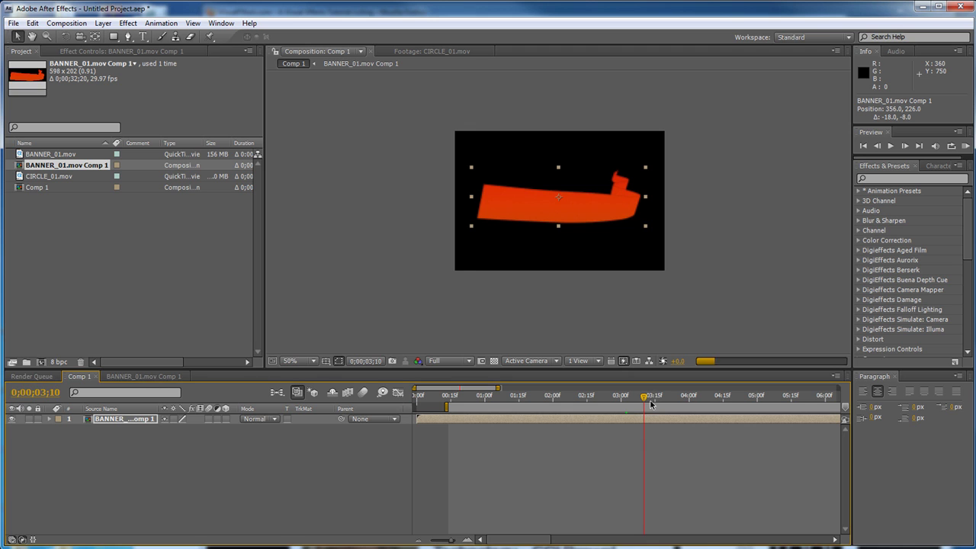